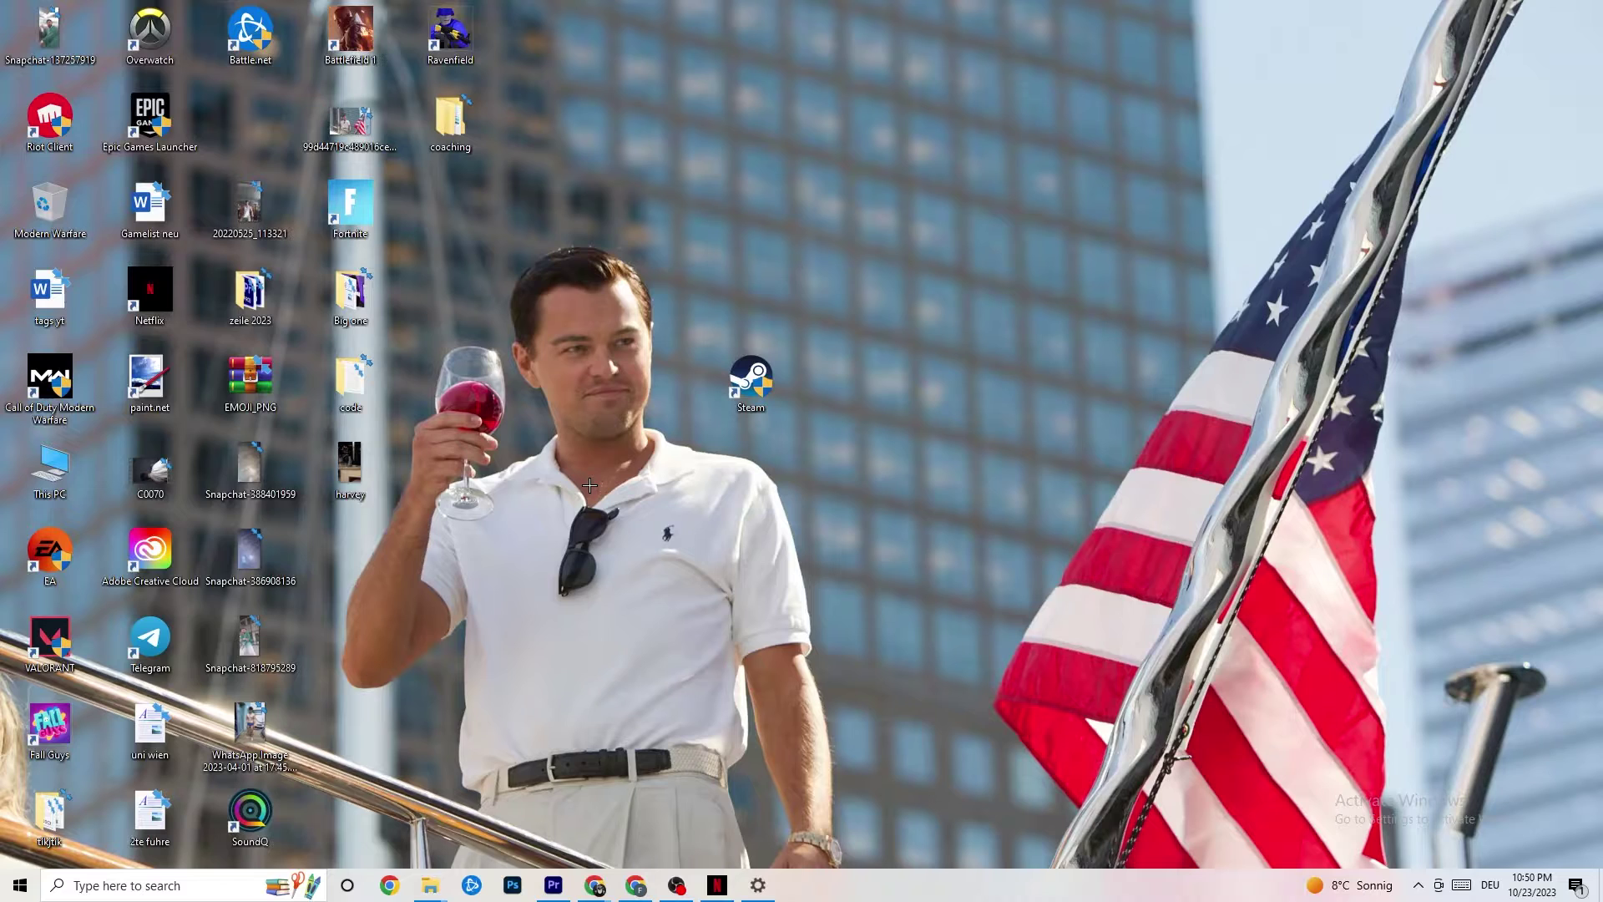
- Move the Steam shortcut higher and keep it in Windows 8 compatibility mode with administrator rights
{"action": "left_click_drag", "start_coordinate": [738, 375], "coordinate": [736, 287]}
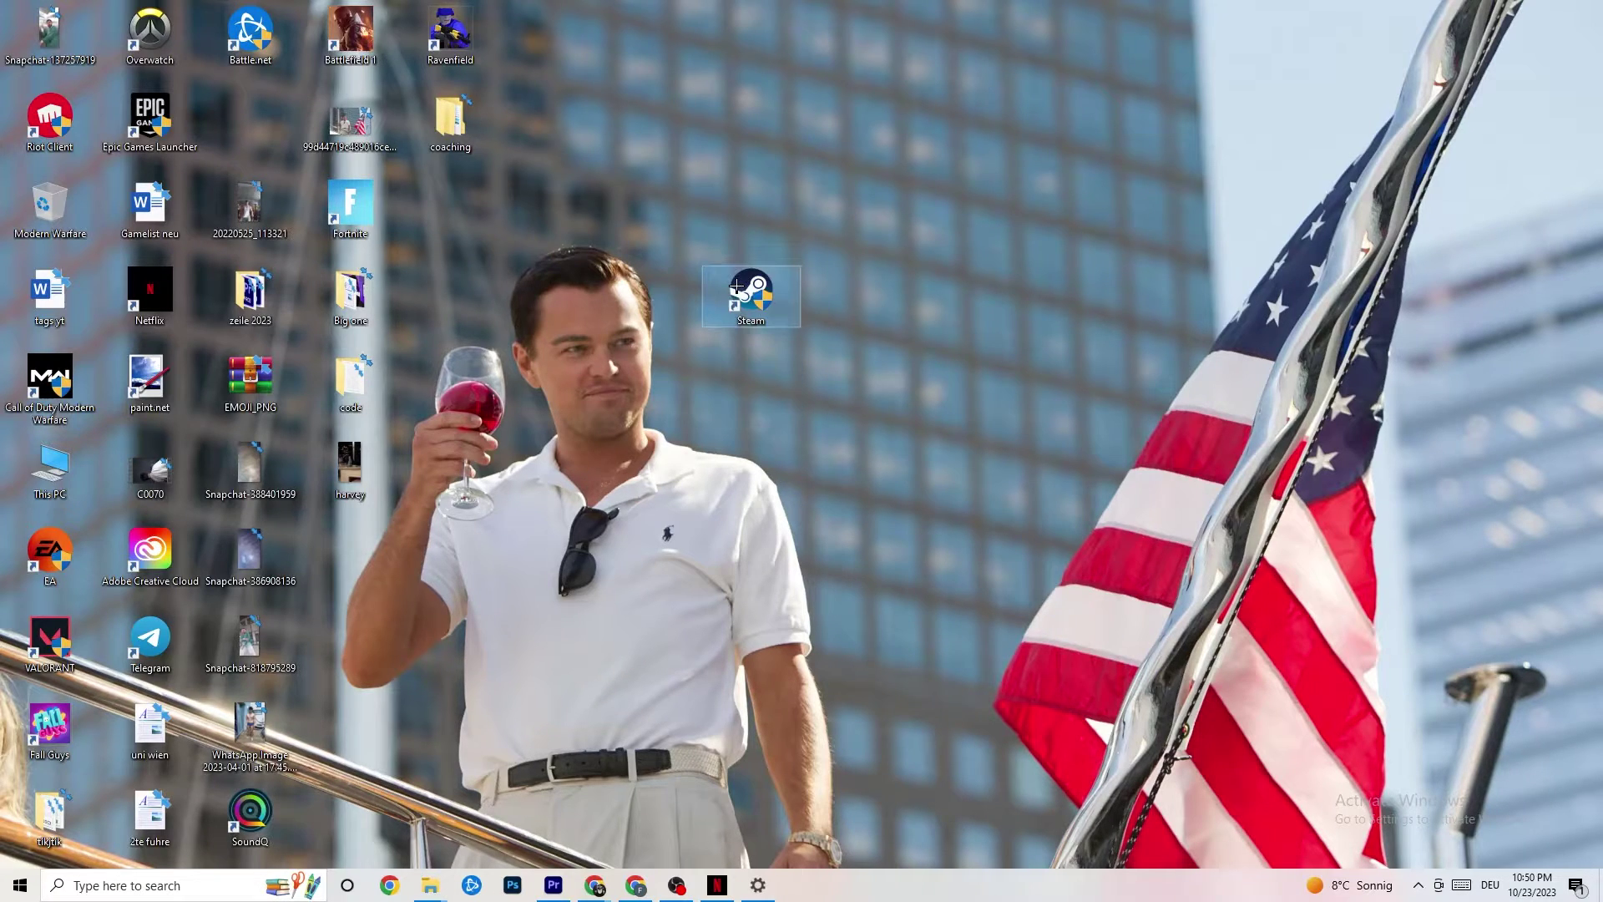
{"action": "right_click", "coordinate": [736, 287]}
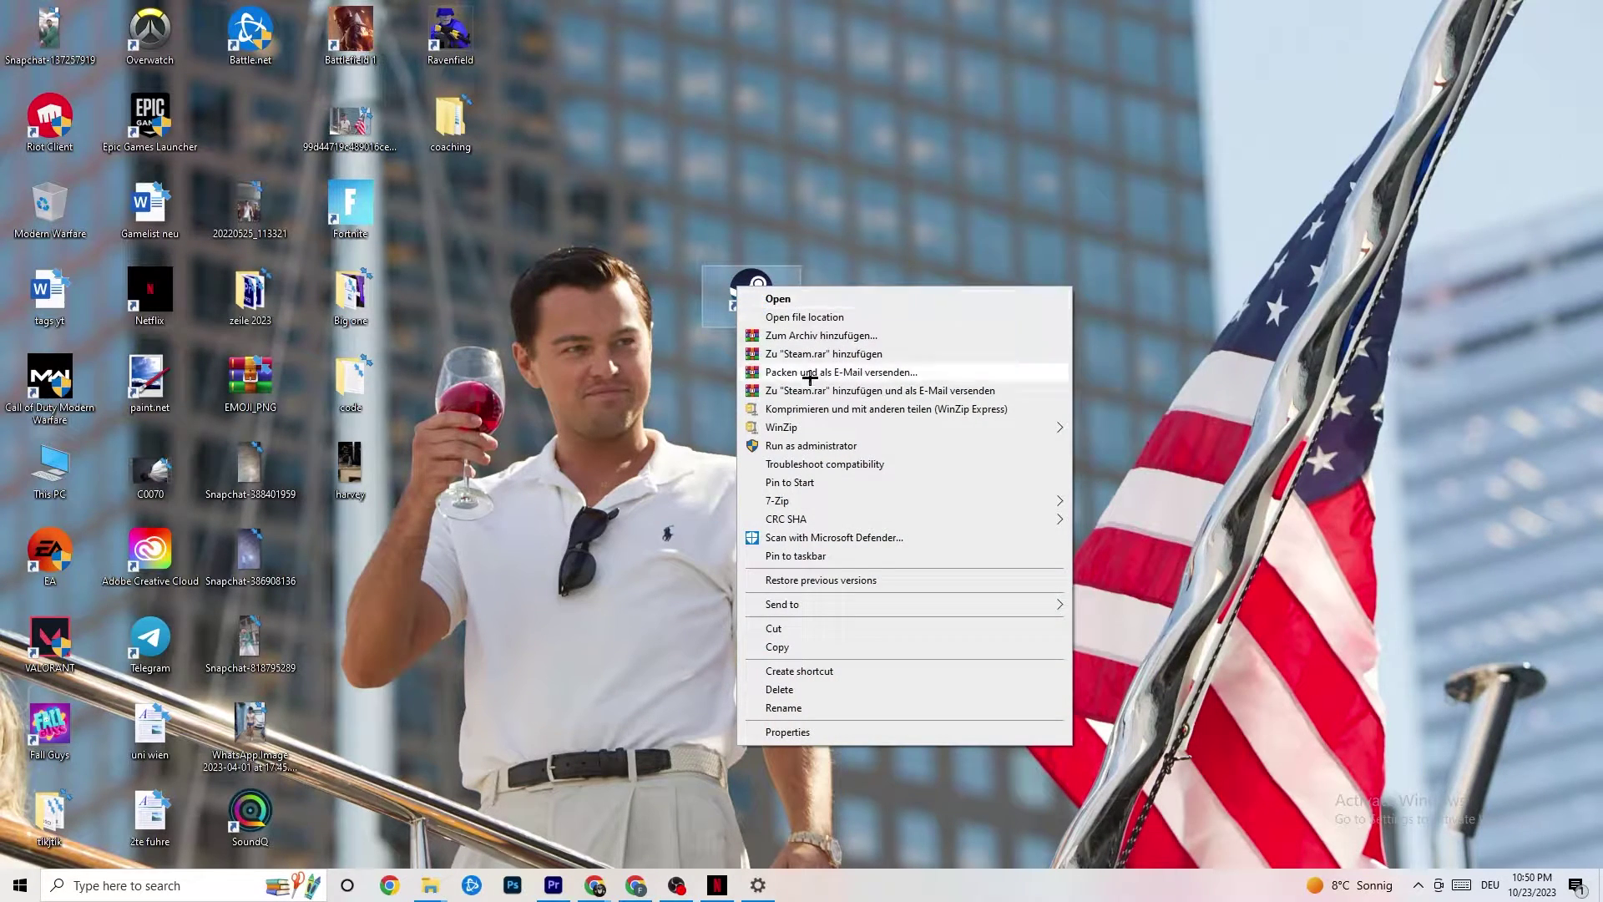
{"action": "left_click", "coordinate": [787, 732]}
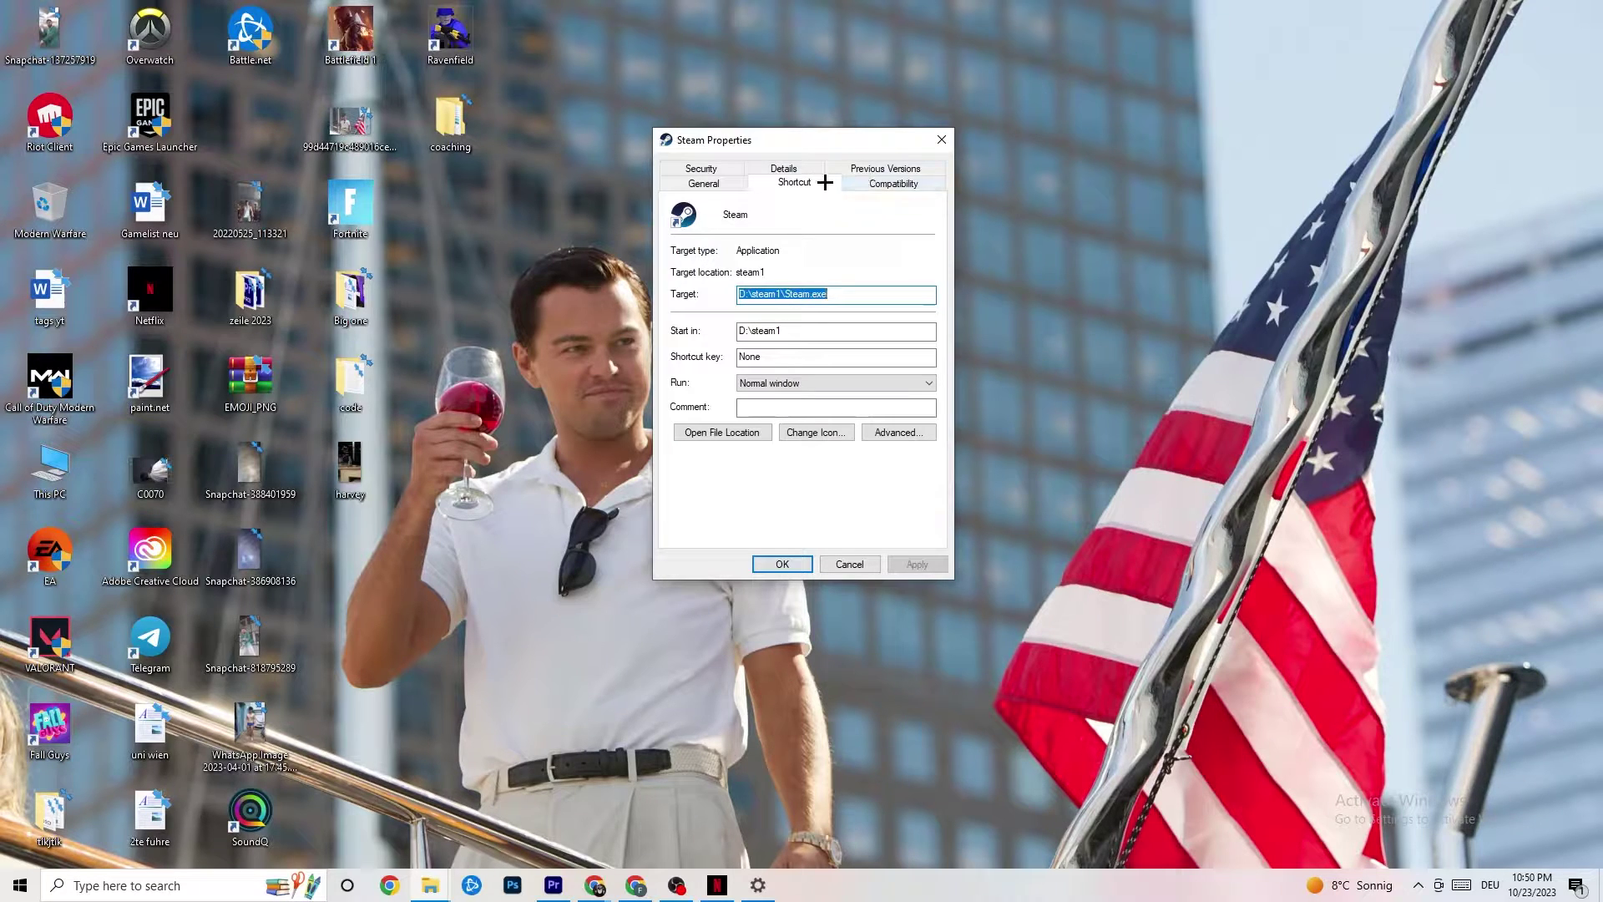
{"action": "left_click", "coordinate": [887, 183]}
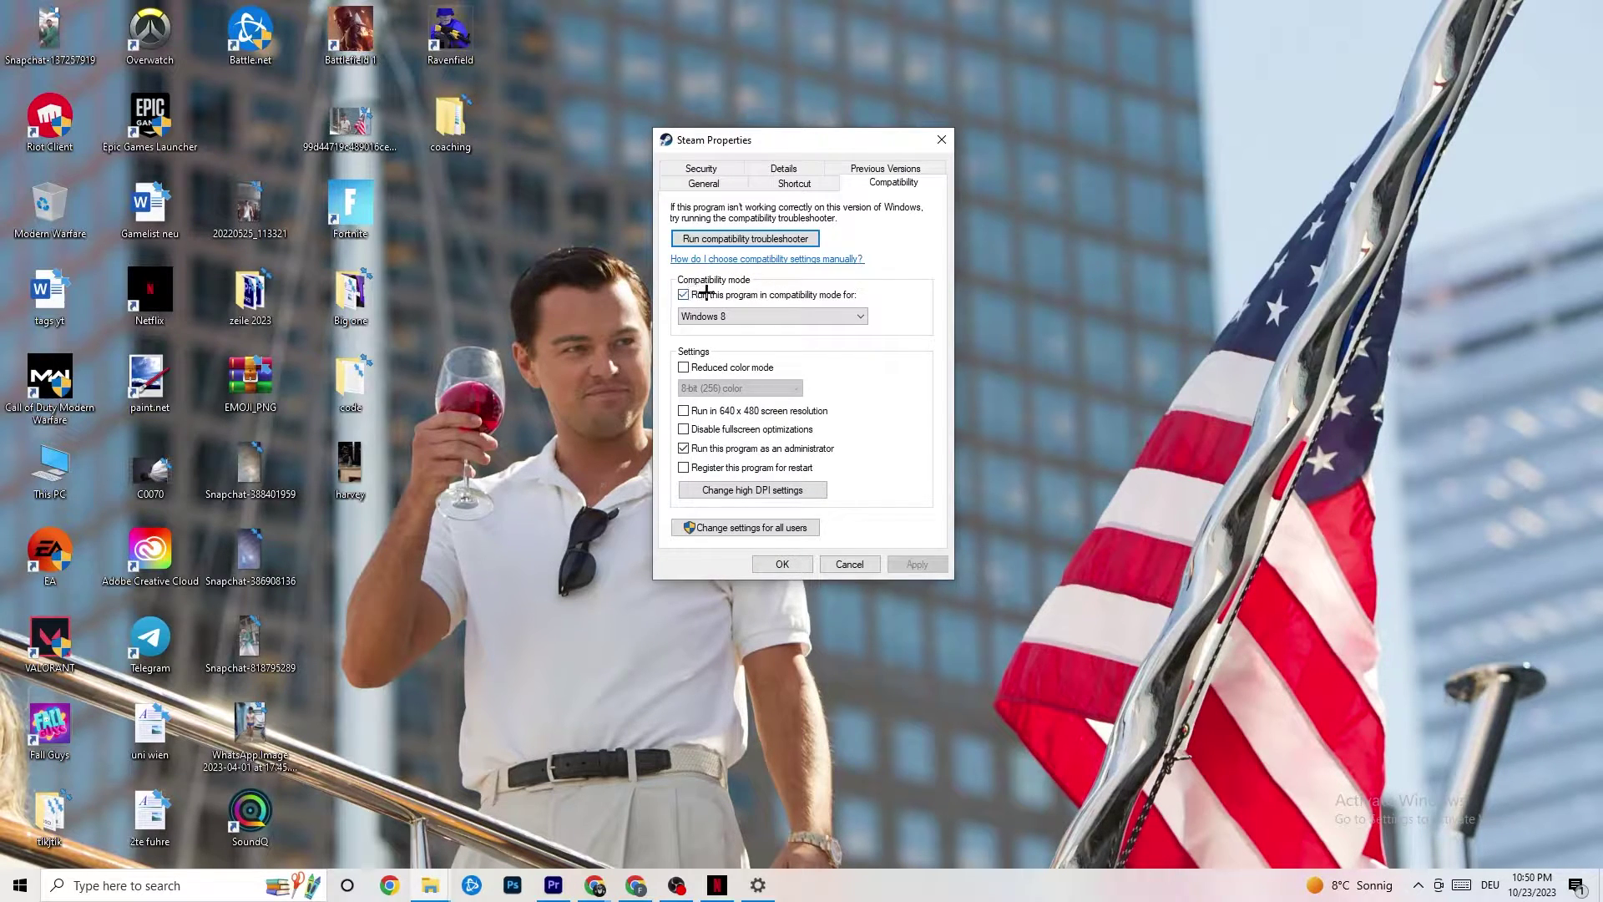
{"action": "left_click", "coordinate": [811, 313]}
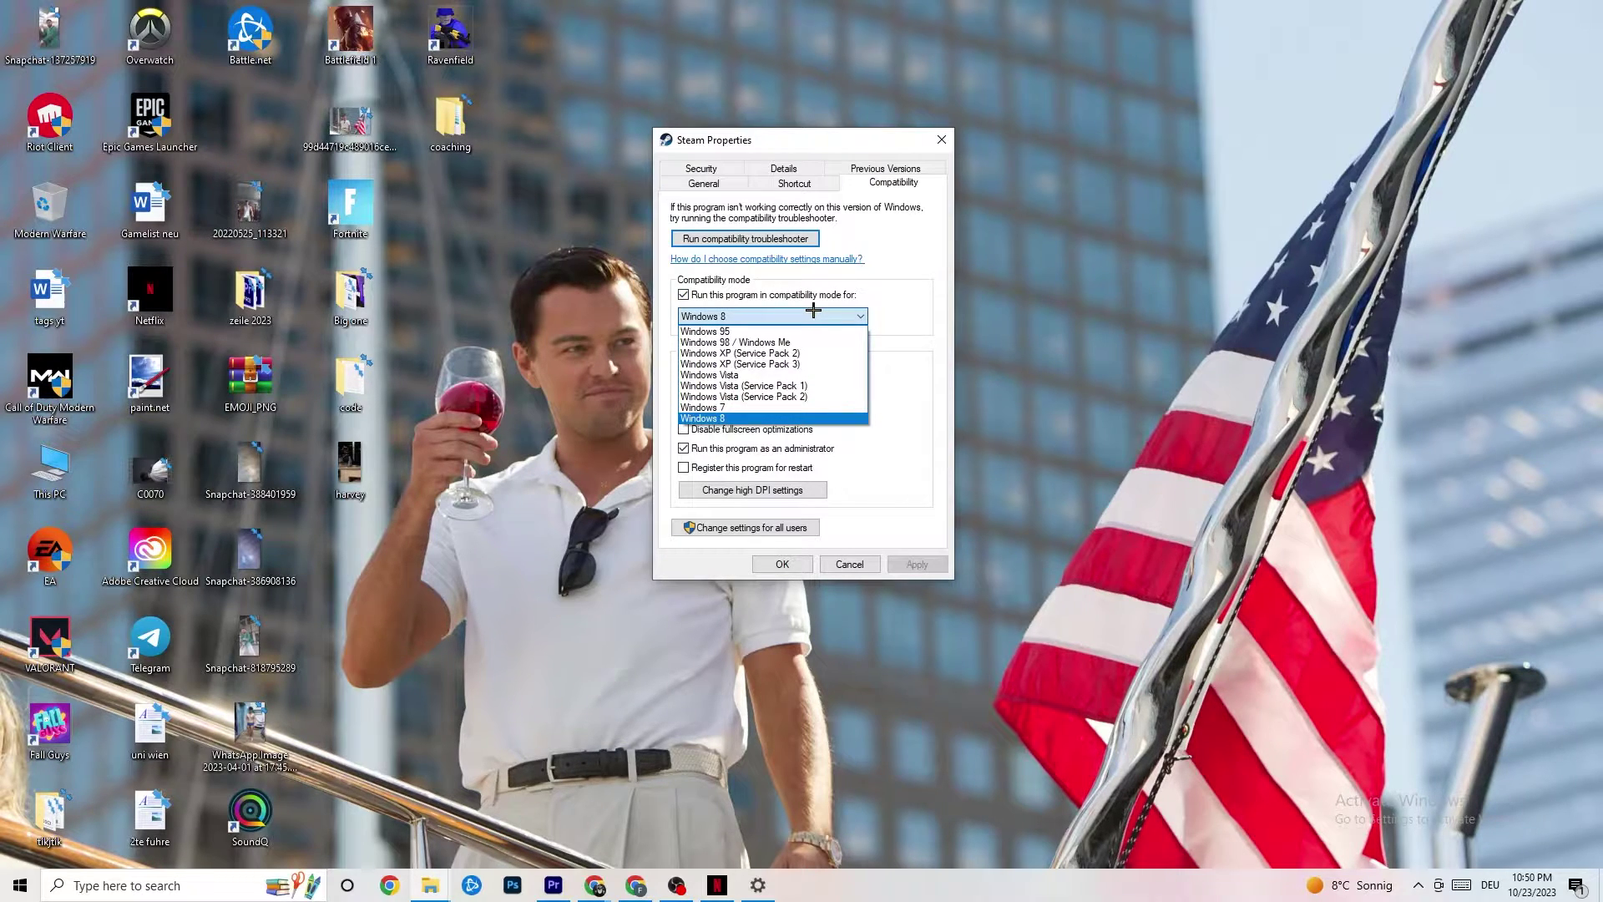
{"action": "left_click", "coordinate": [804, 414]}
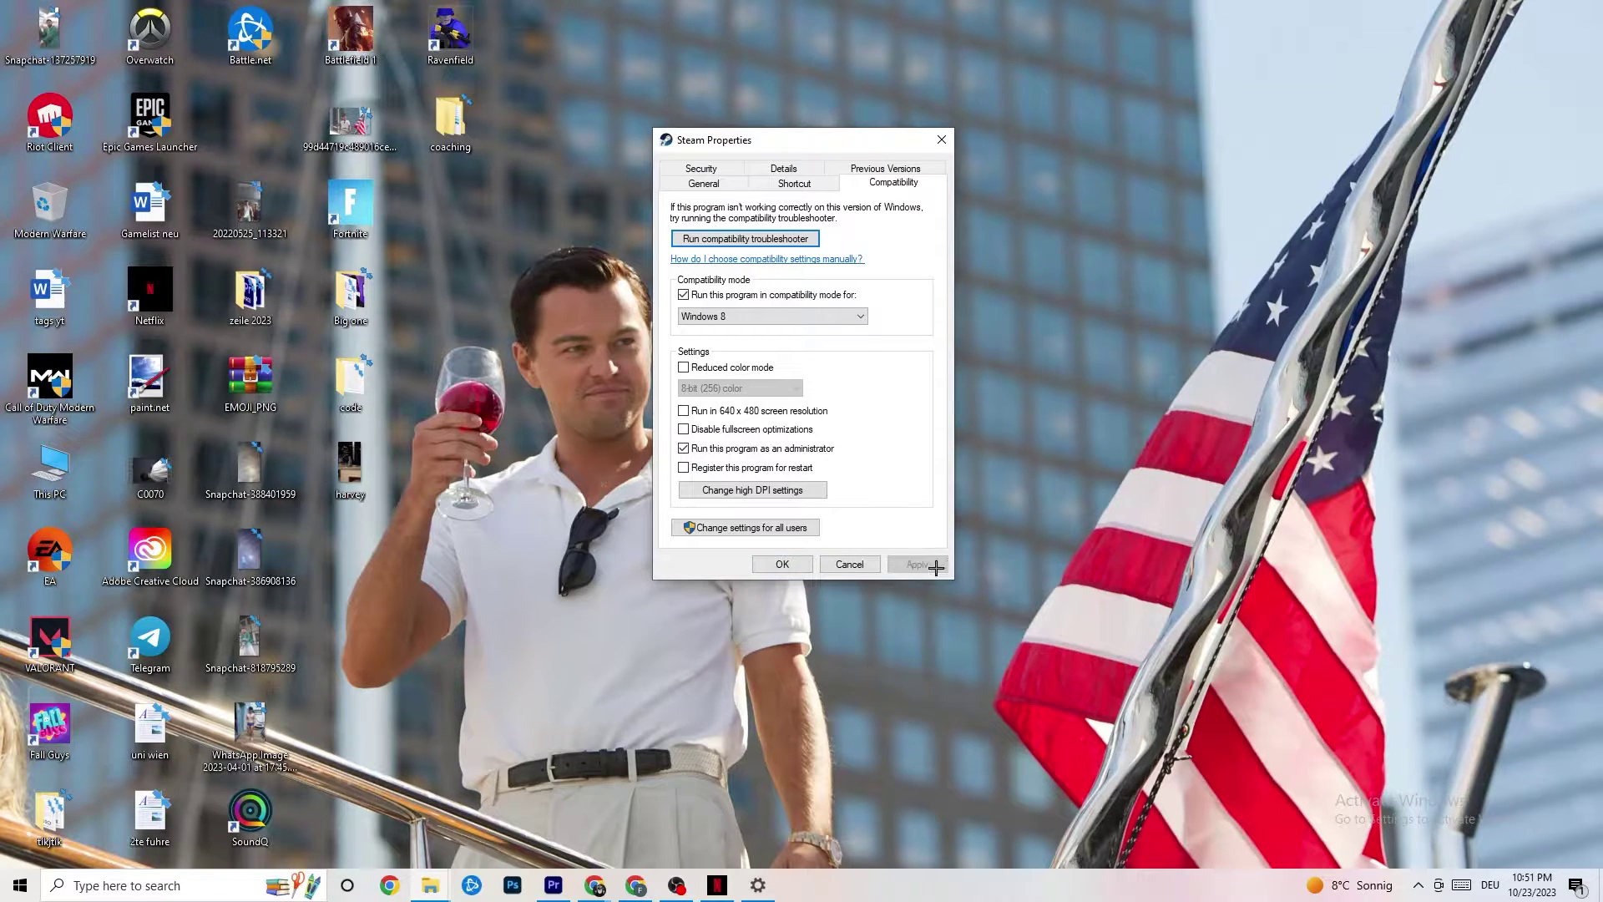
{"action": "left_click", "coordinate": [785, 565]}
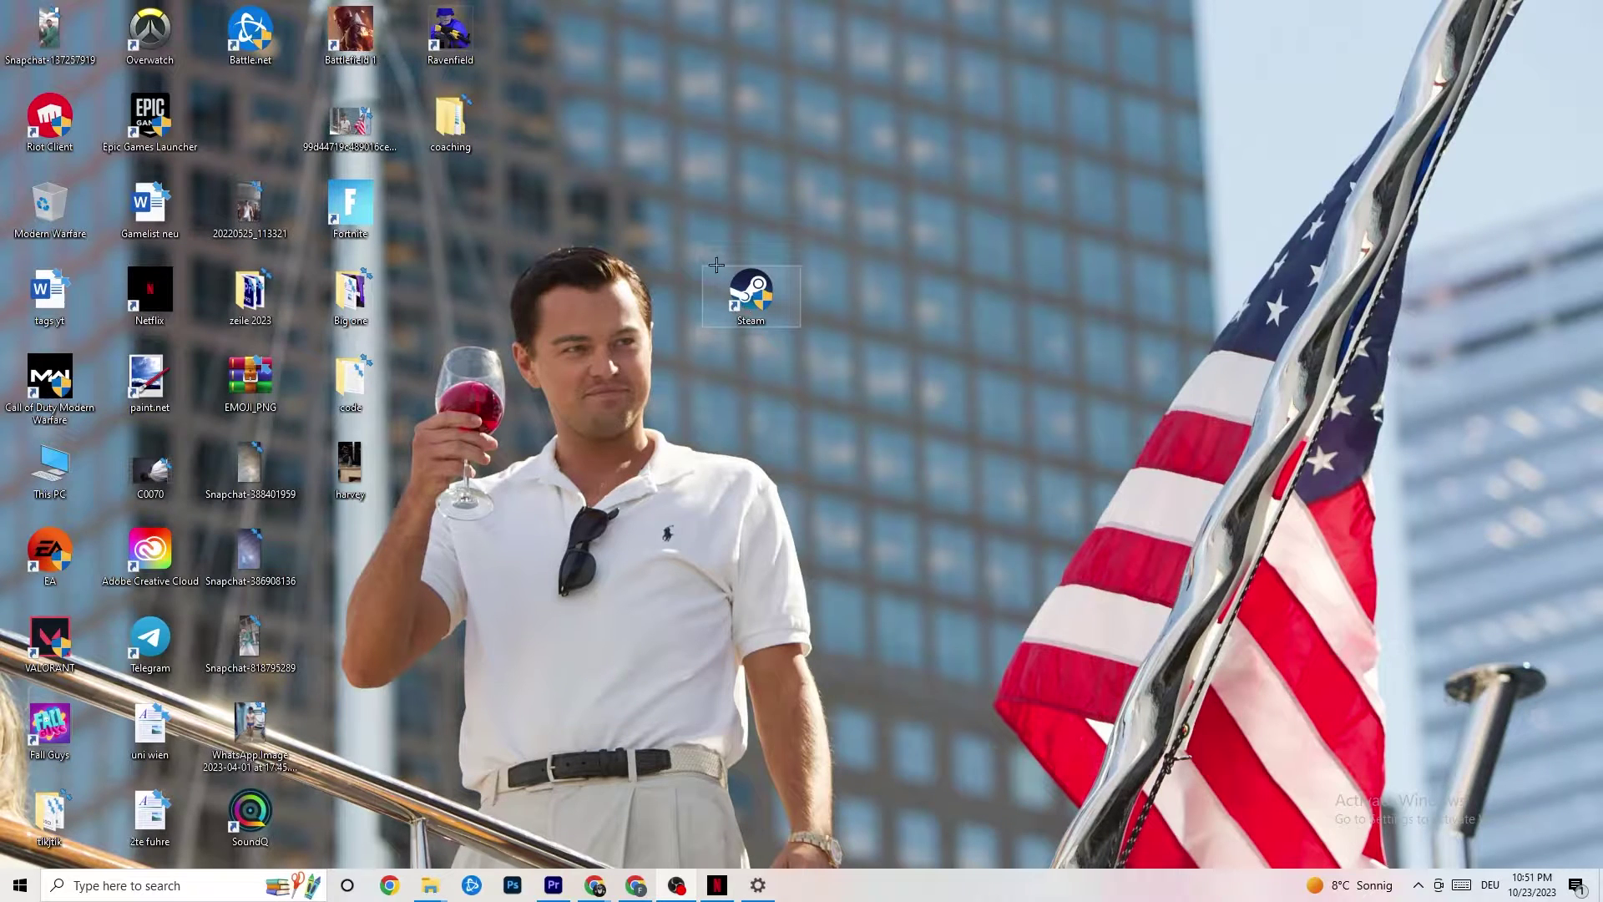
{"action": "right_click", "coordinate": [721, 298]}
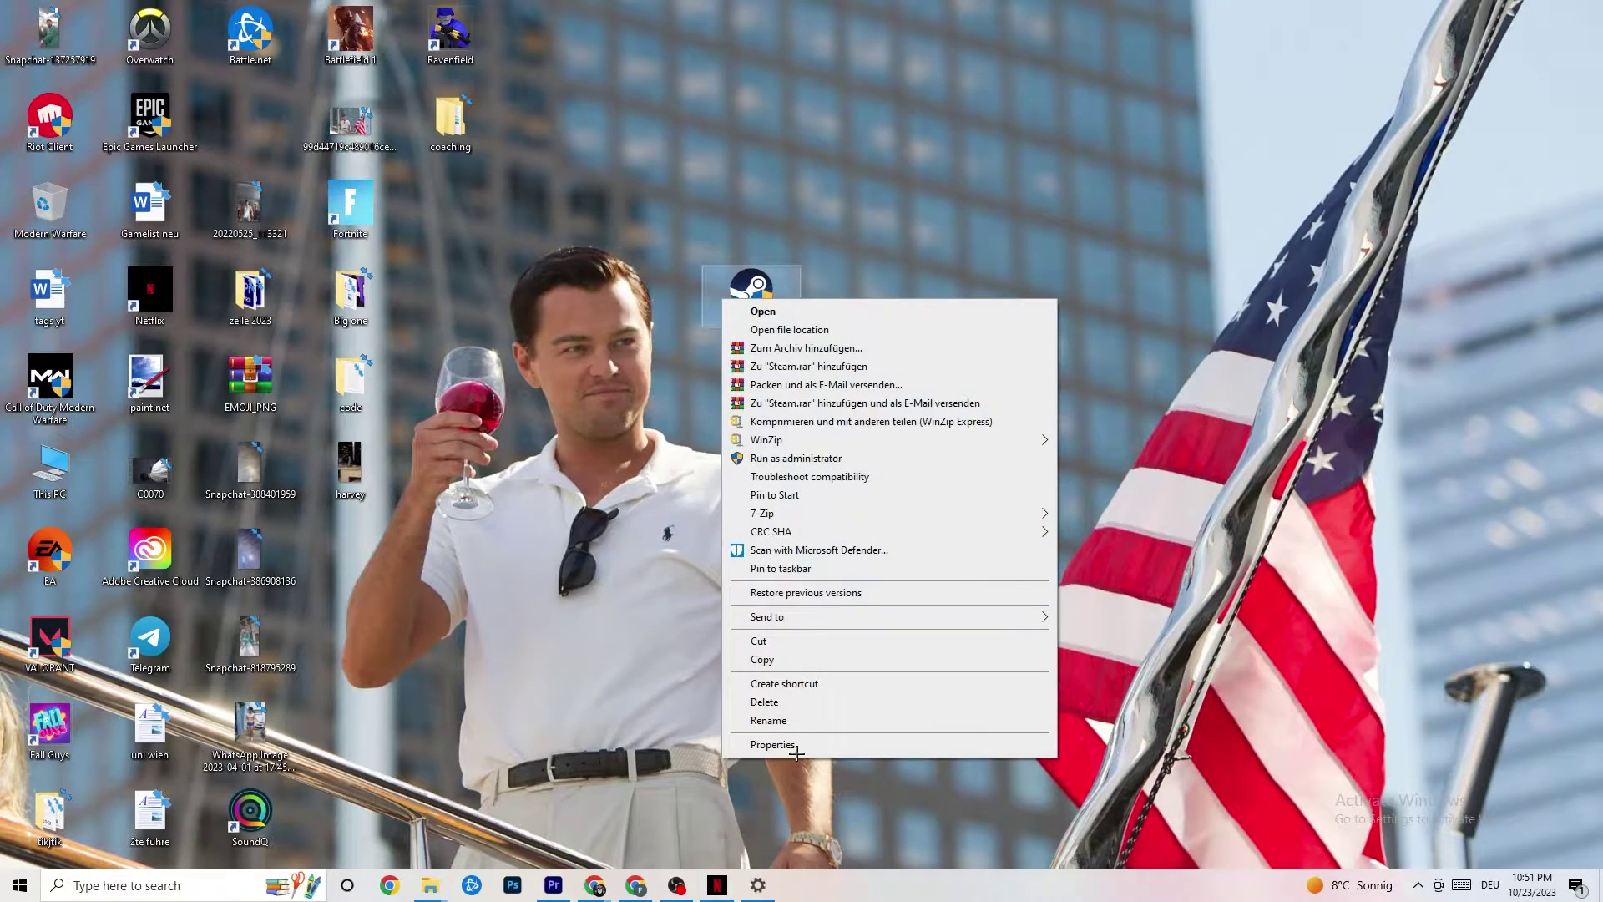
{"action": "left_click", "coordinate": [622, 343]}
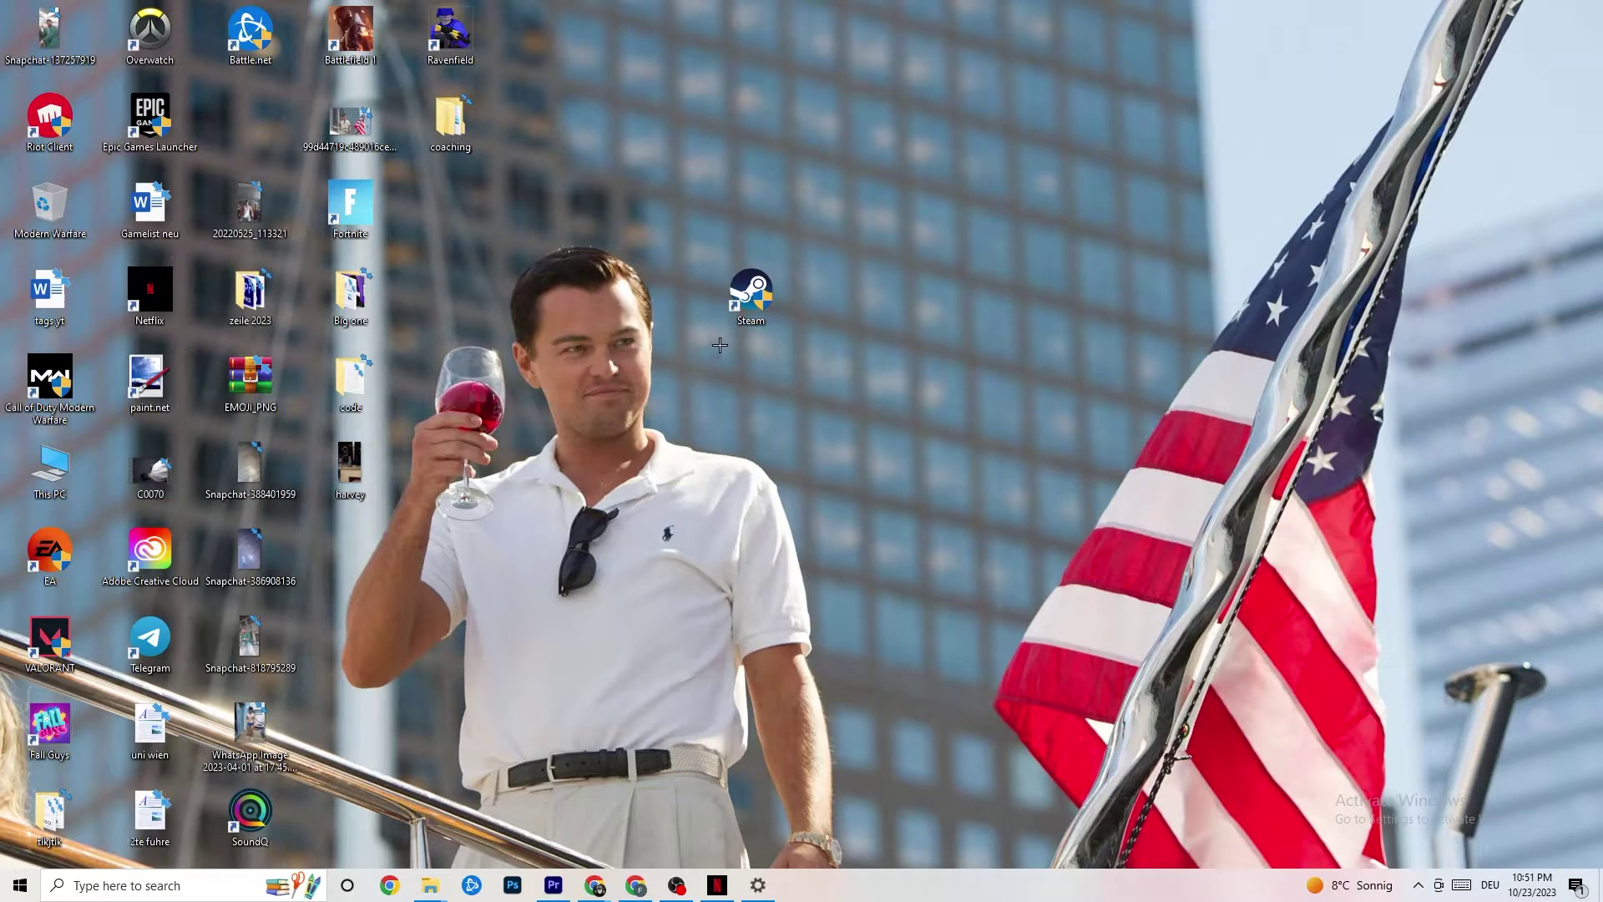
- In System > Display, keep text and app scaling at 100% at 1920 × 1080 resolution
{"action": "key", "text": "super"}
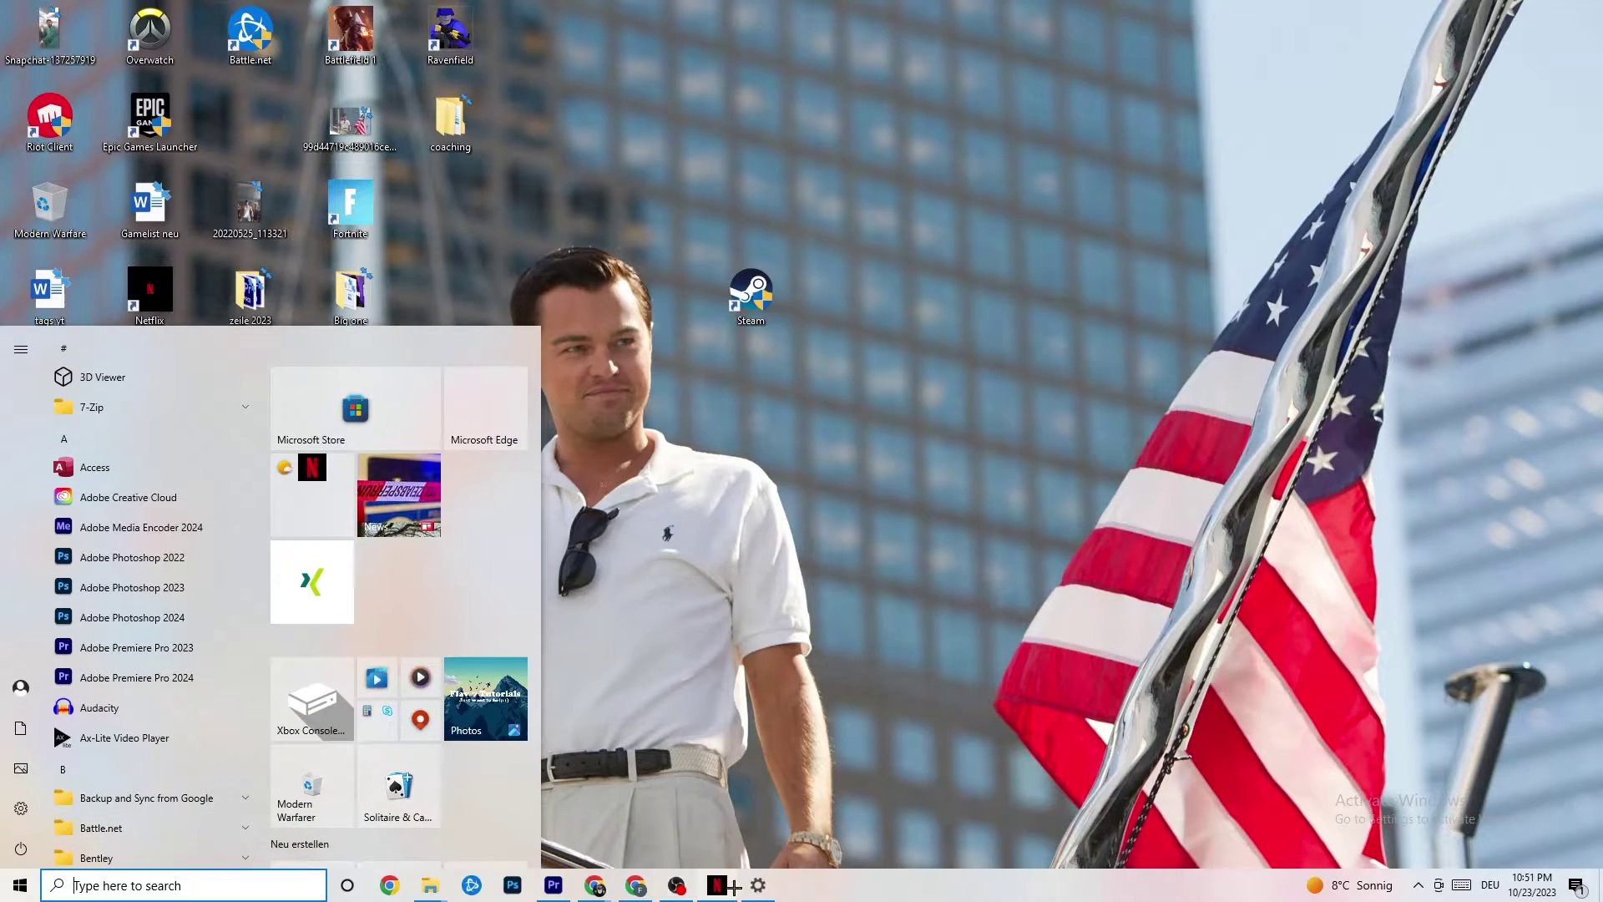
{"action": "left_click", "coordinate": [758, 885]}
{"action": "left_click", "coordinate": [19, 14]}
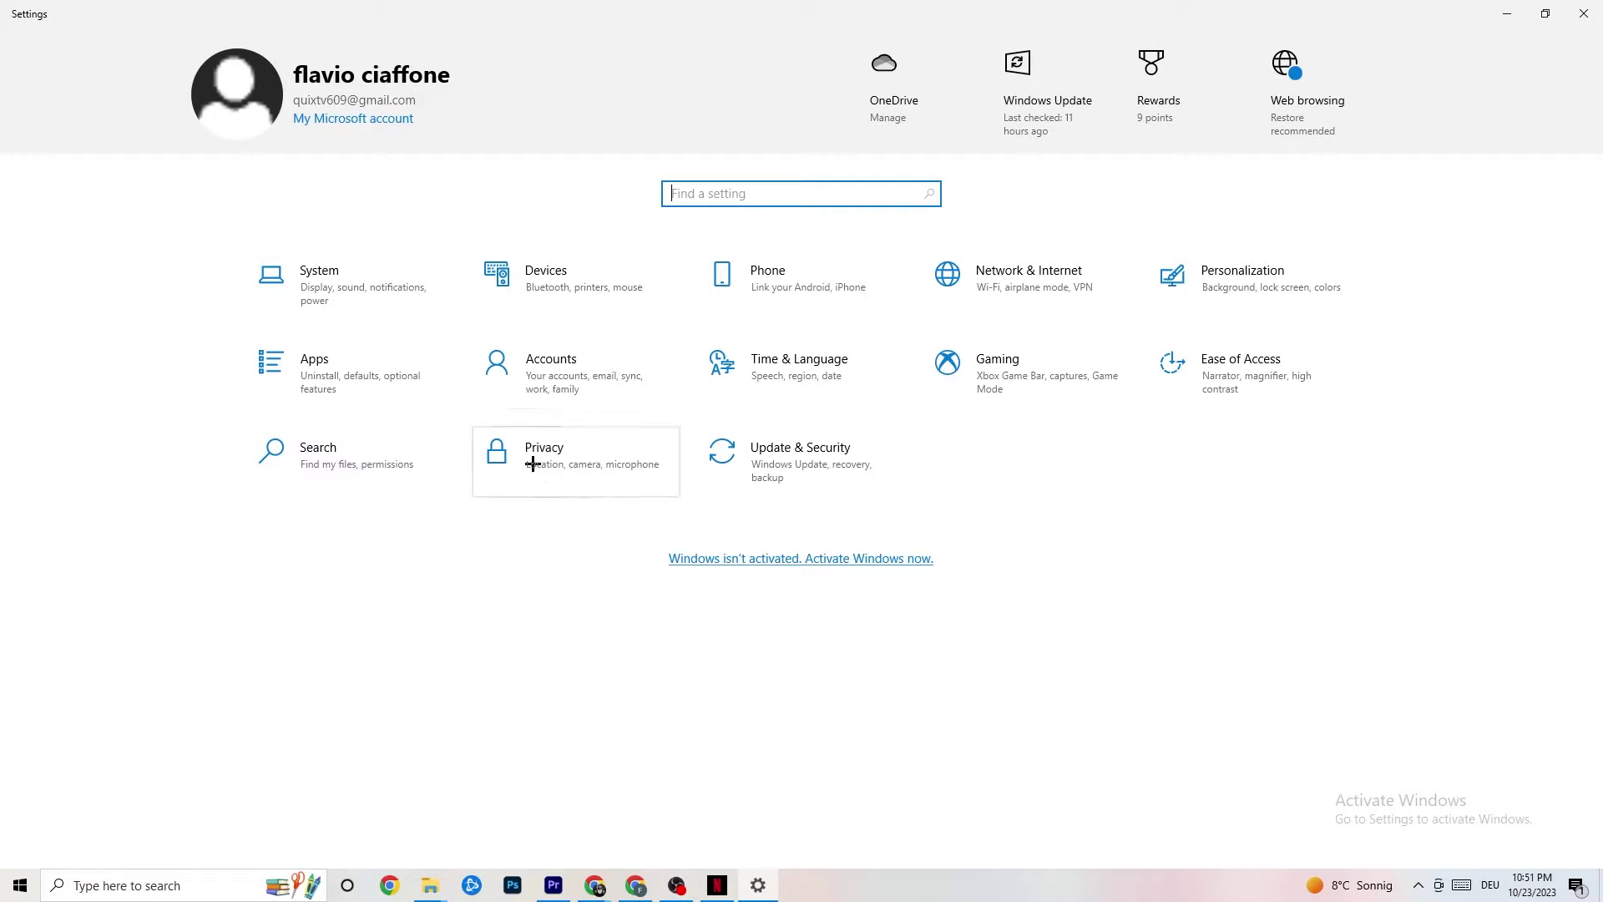
{"action": "left_click", "coordinate": [376, 304]}
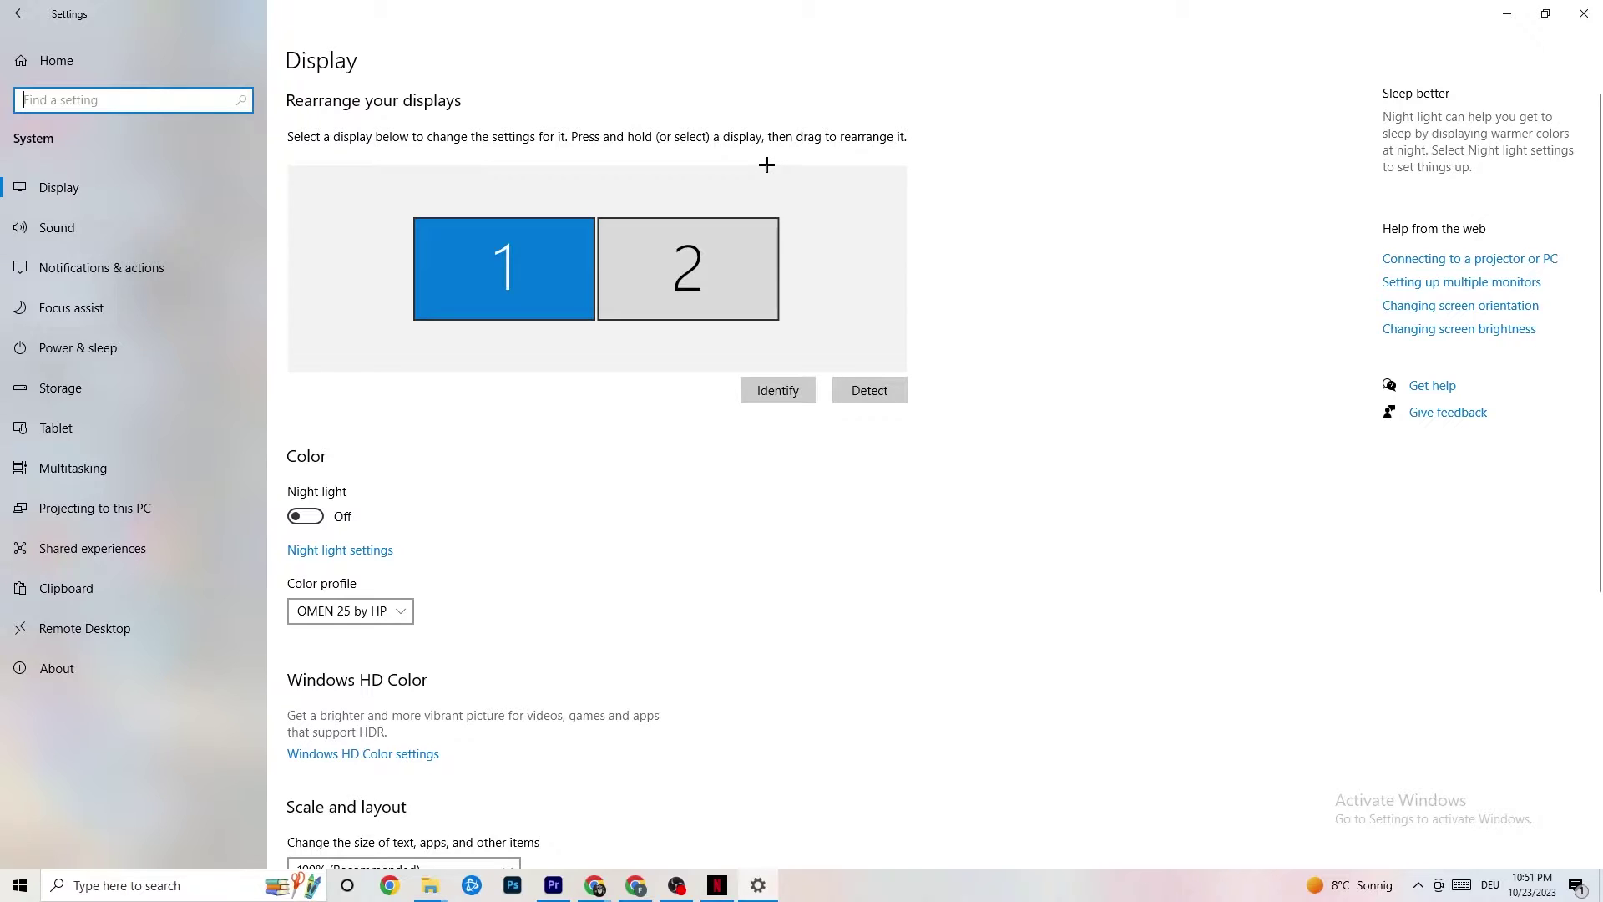
{"action": "scroll", "coordinate": [458, 275], "scroll_direction": "down", "scroll_amount": 5}
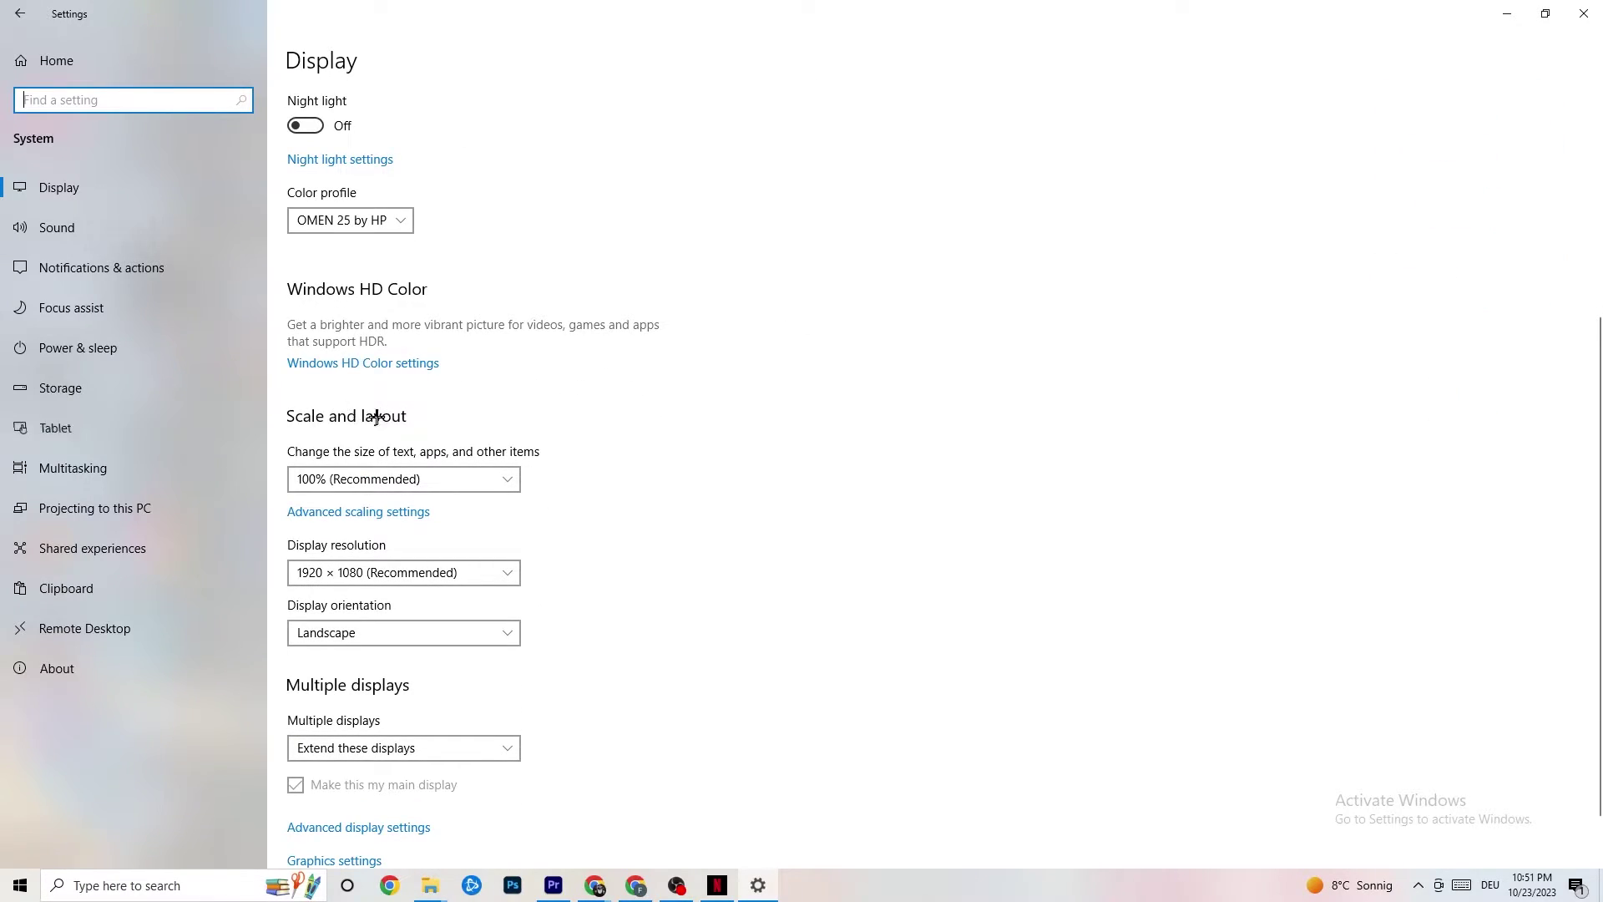
{"action": "left_click", "coordinate": [655, 456]}
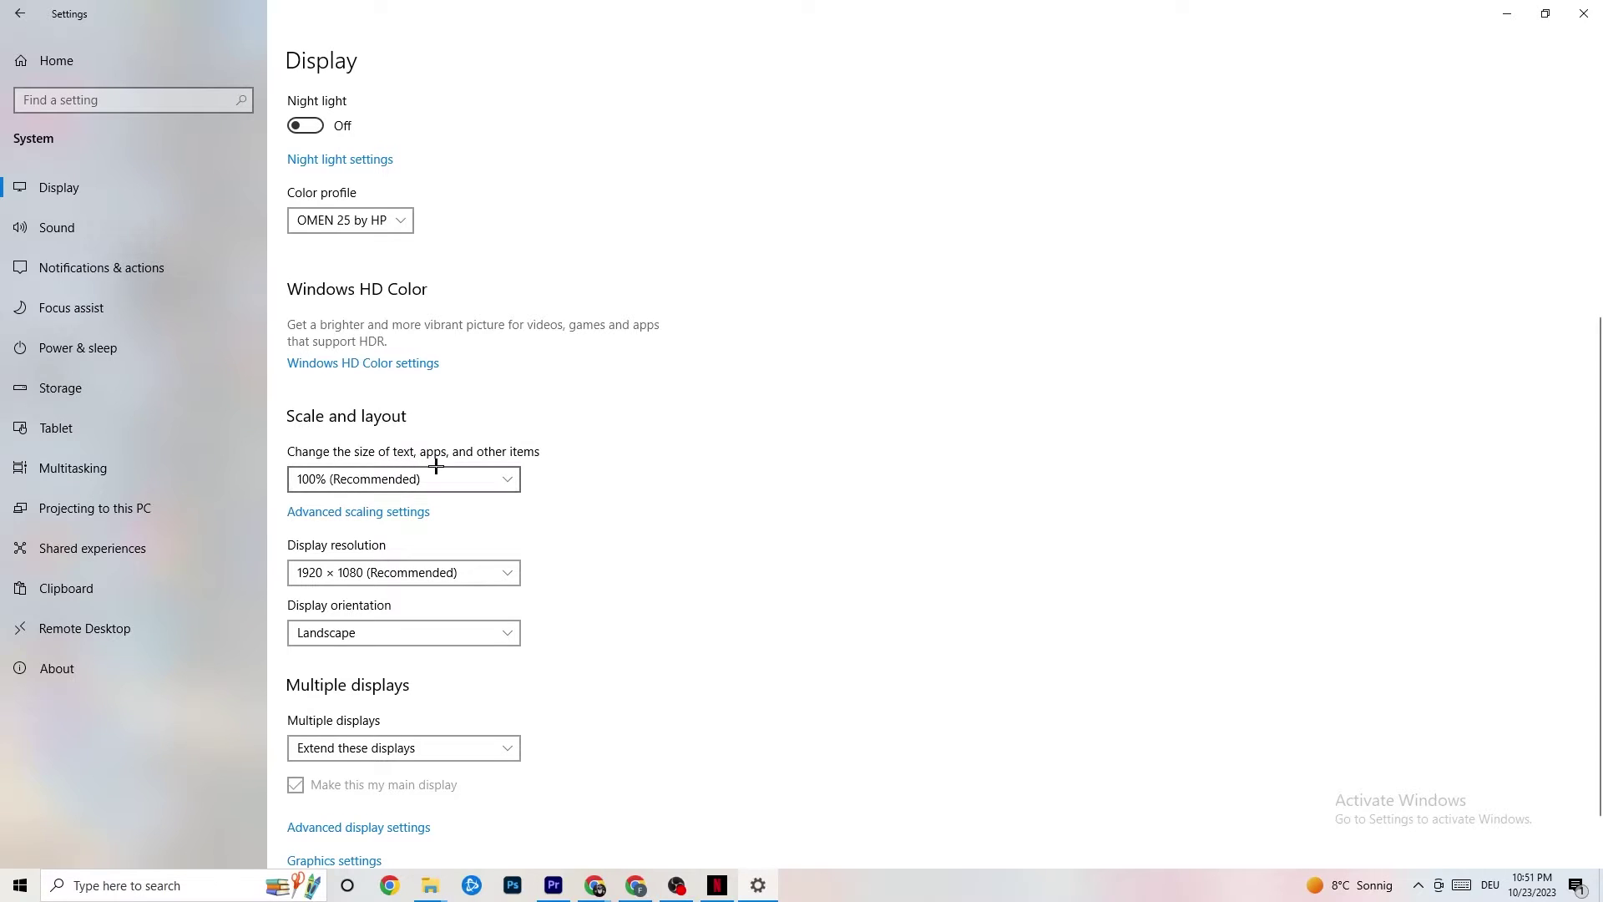
{"action": "left_click", "coordinate": [490, 469]}
{"action": "left_click", "coordinate": [724, 413]}
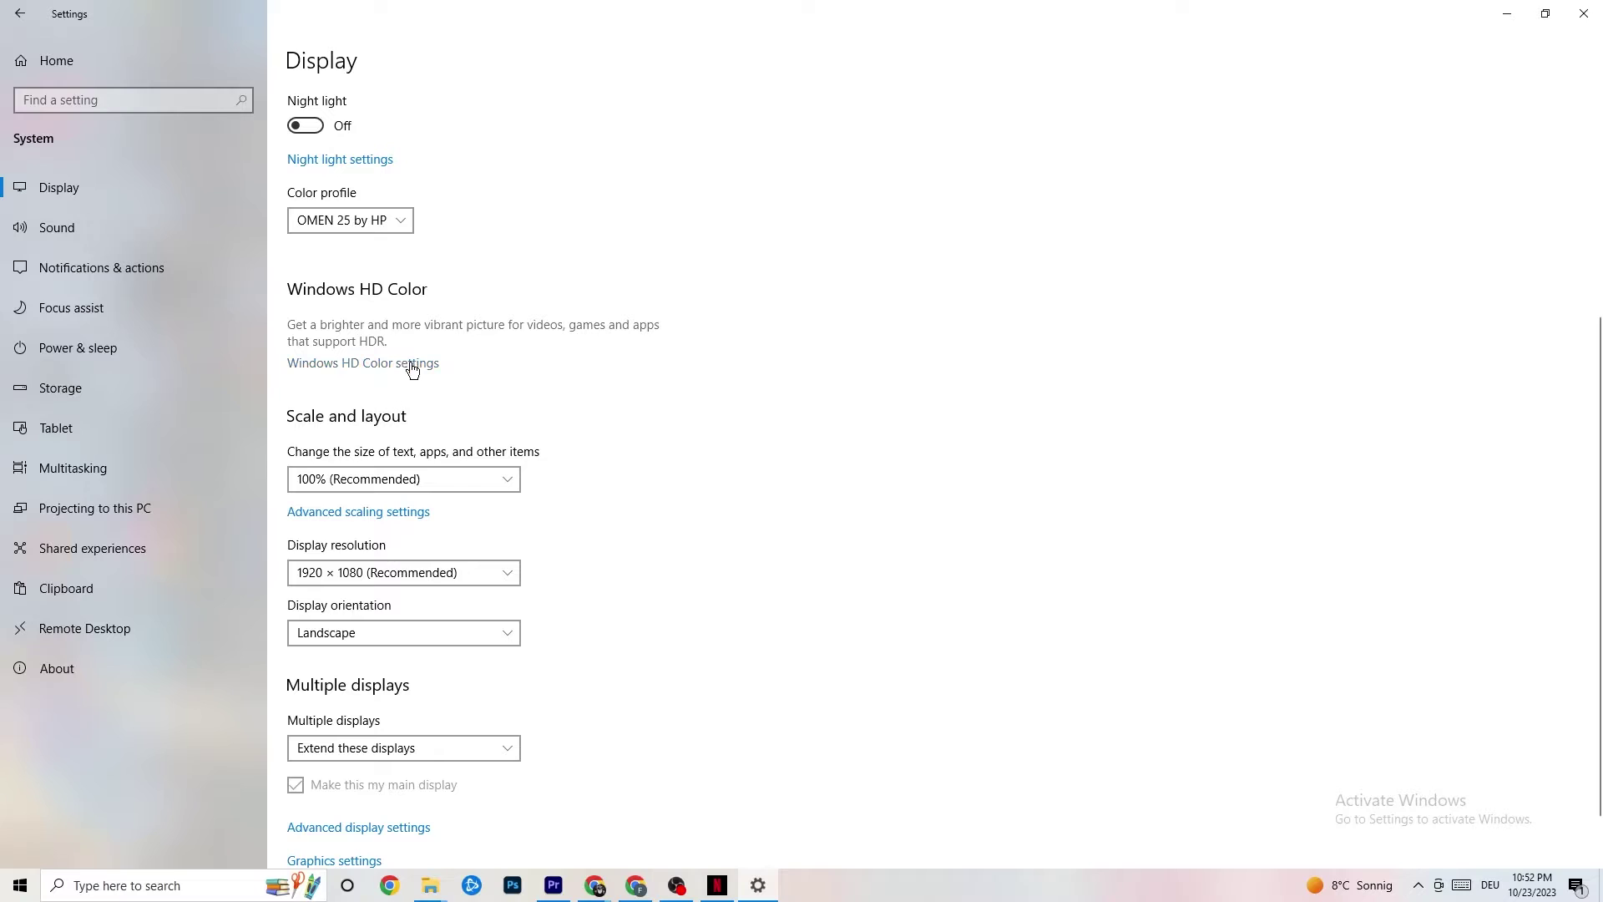
{"action": "left_click", "coordinate": [107, 344]}
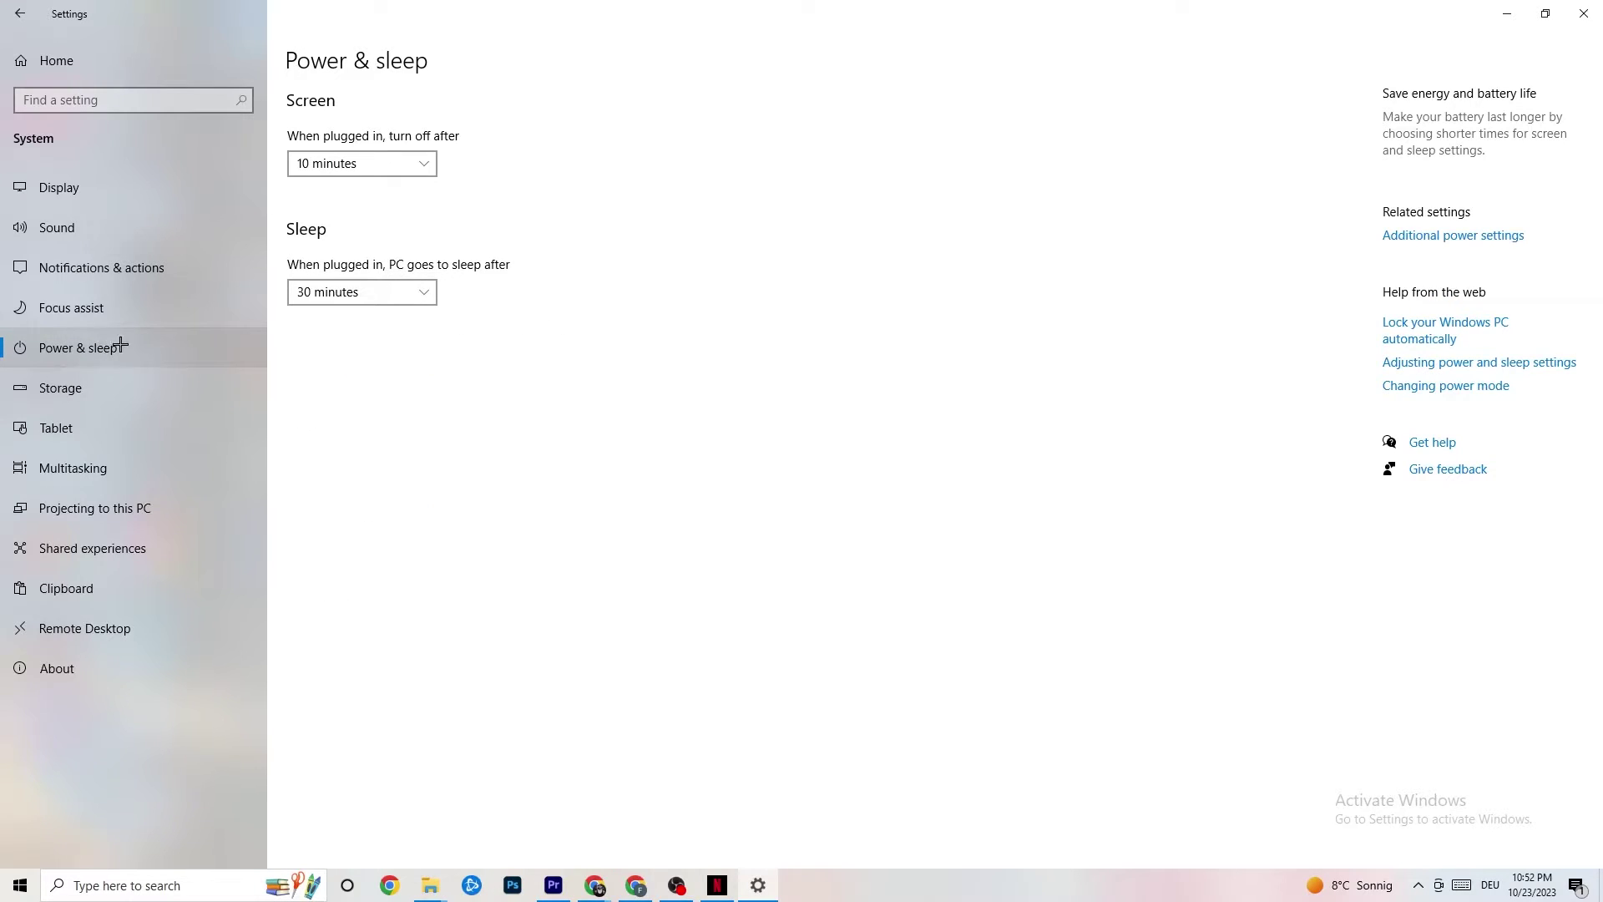
- Review the power plans in Power Options, leaving Balanced selected, then close the window
{"action": "left_click", "coordinate": [1467, 236]}
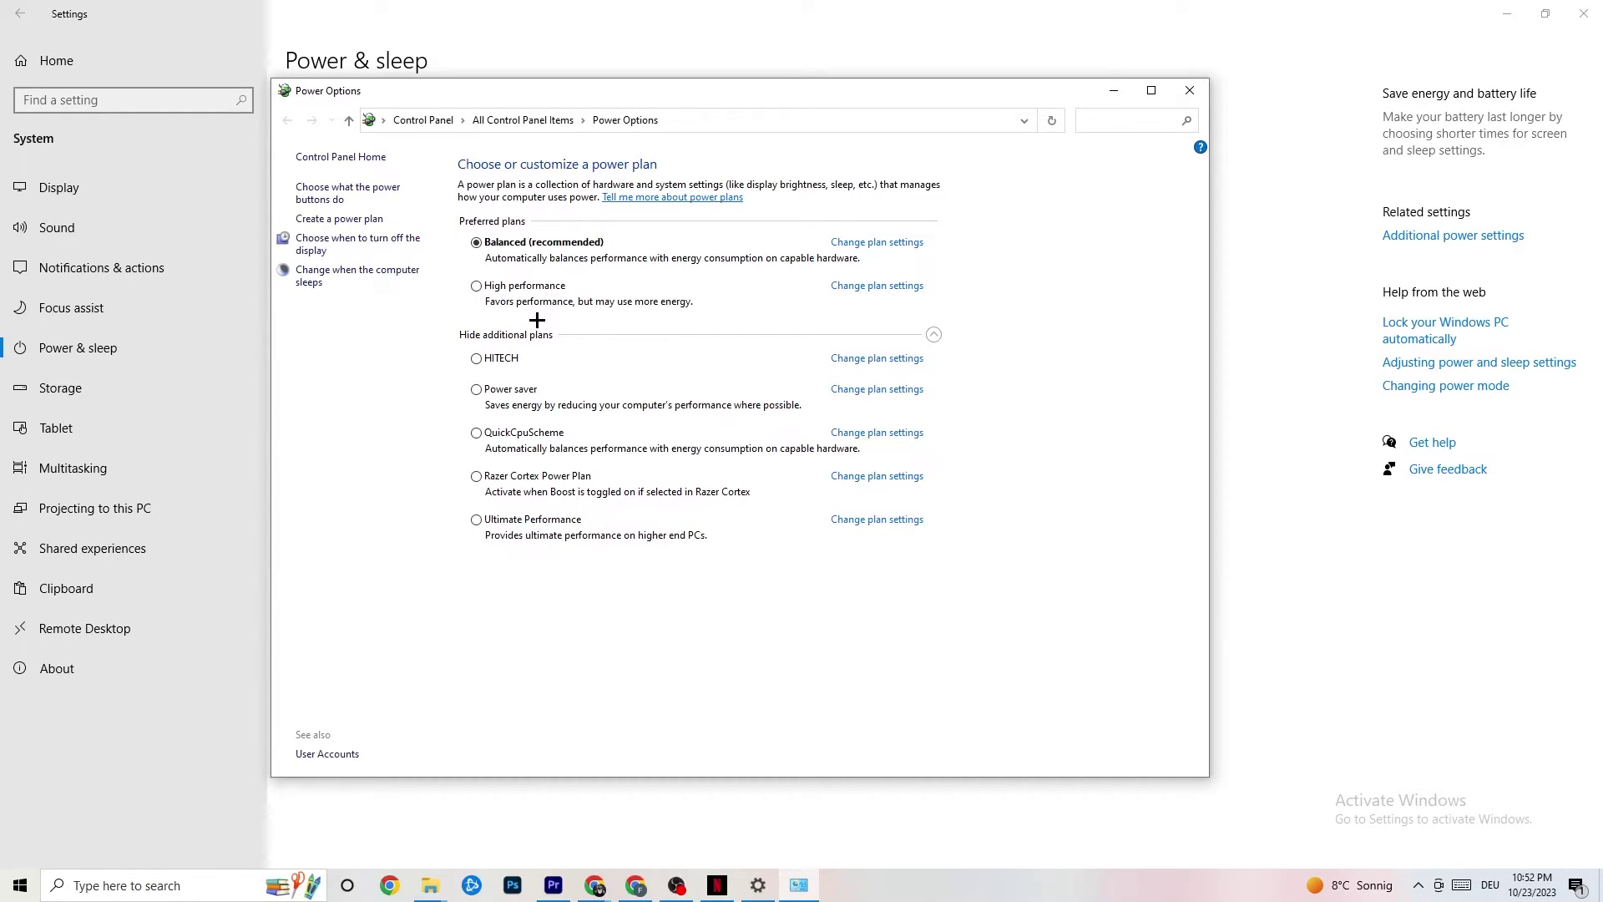
{"action": "left_click", "coordinate": [1189, 91]}
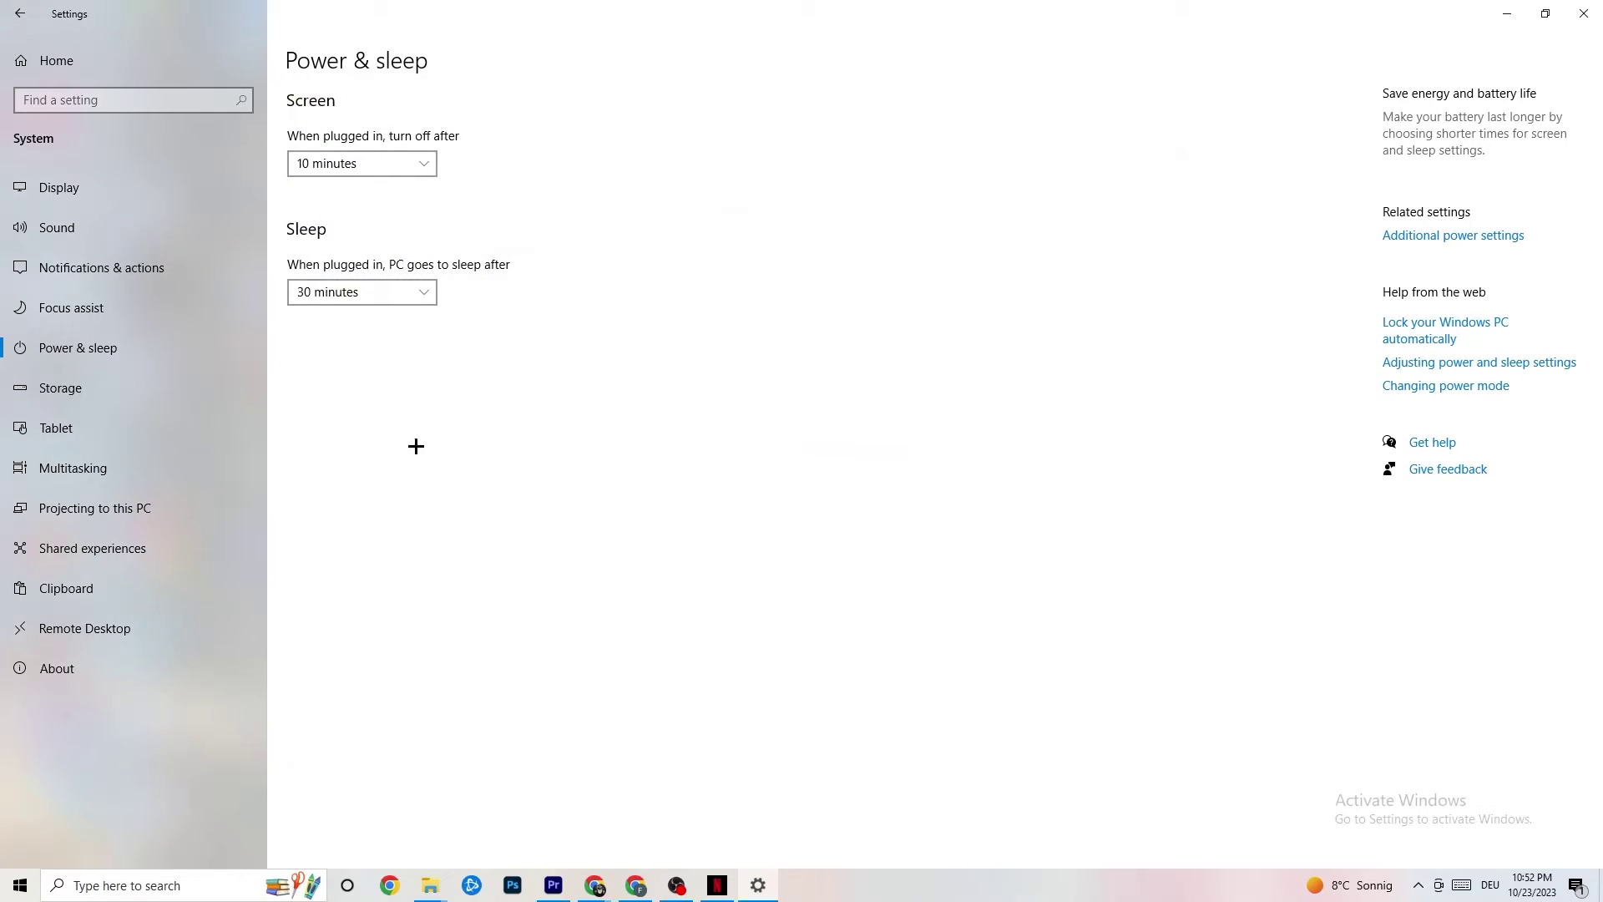
{"action": "left_click", "coordinate": [97, 394]}
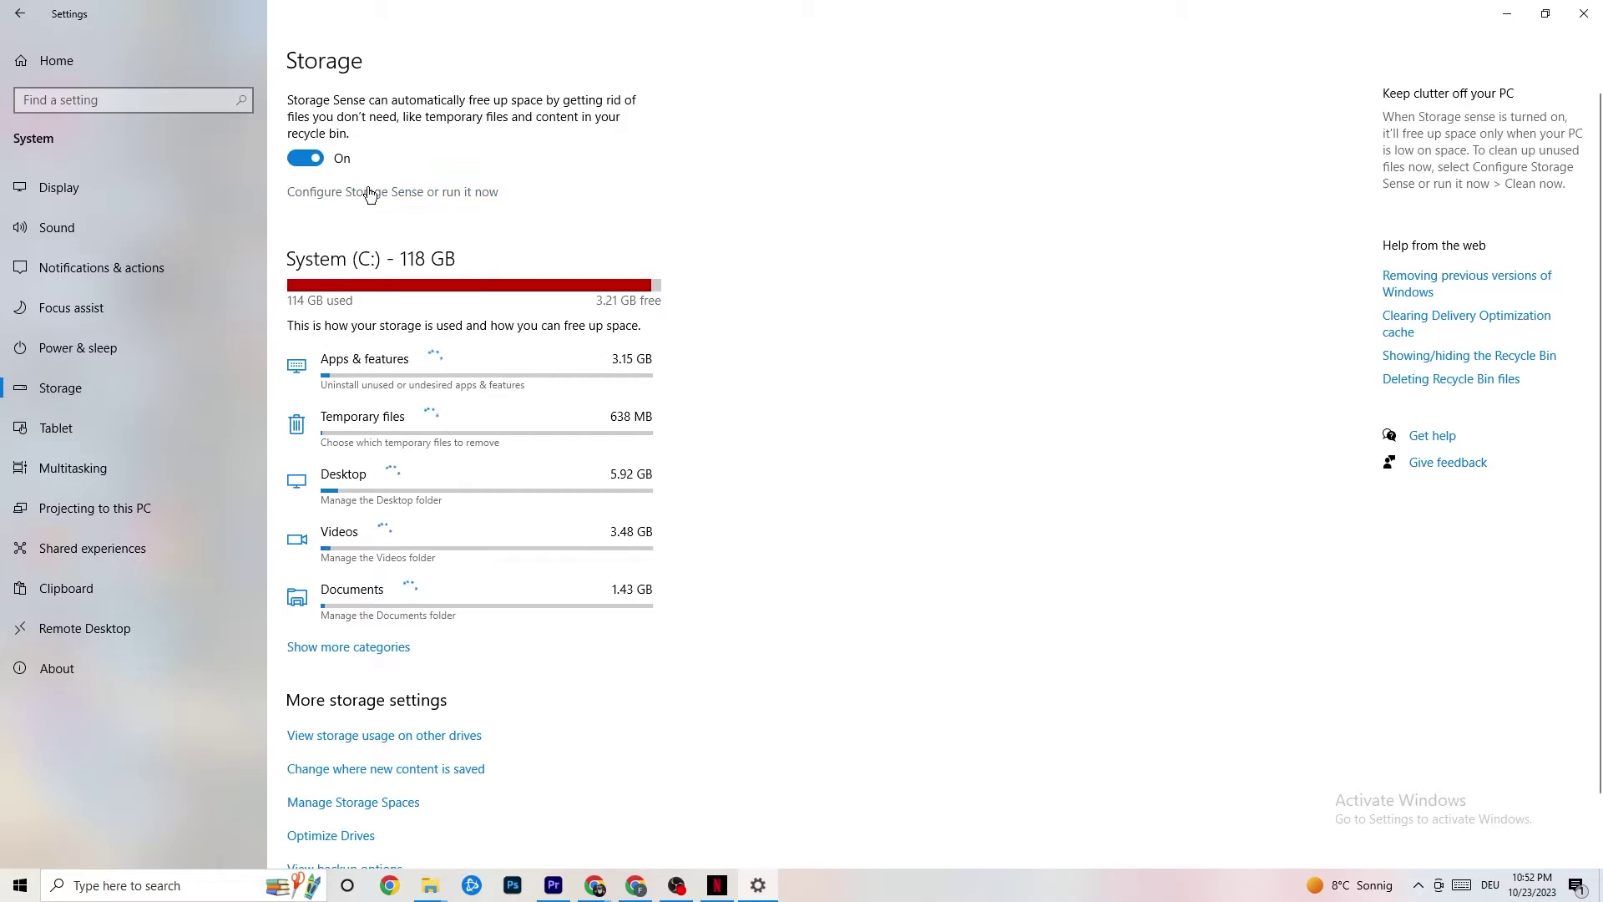
- Keep the Run Storage Sense frequency at Every week and go back to Settings Home
{"action": "left_click", "coordinate": [449, 192]}
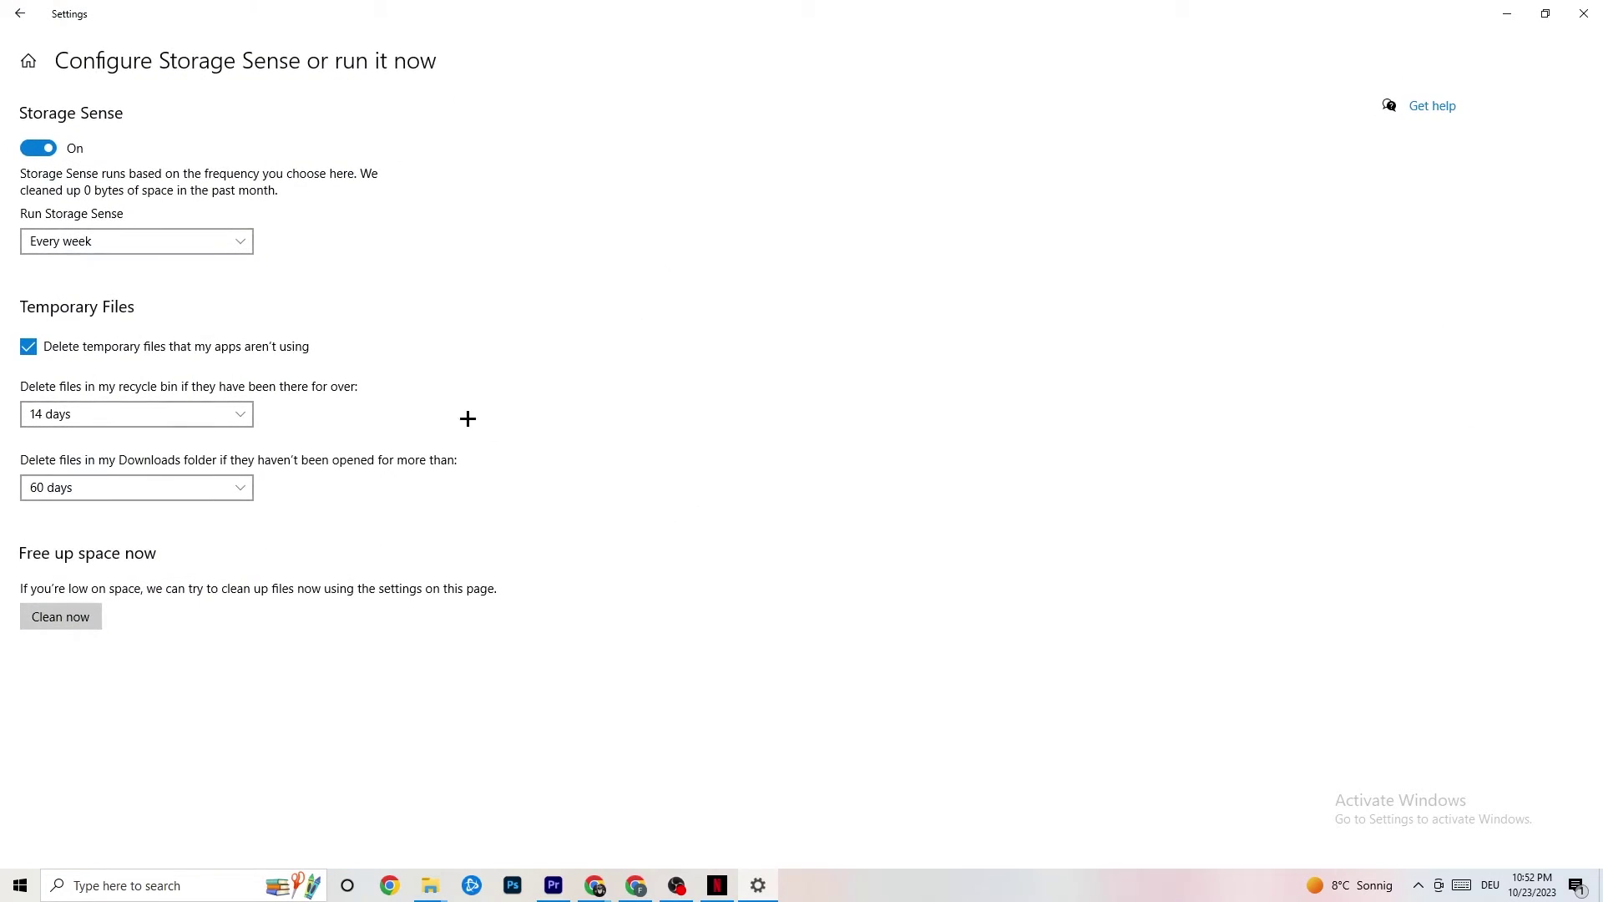
{"action": "left_click", "coordinate": [186, 238]}
{"action": "left_click", "coordinate": [343, 387]}
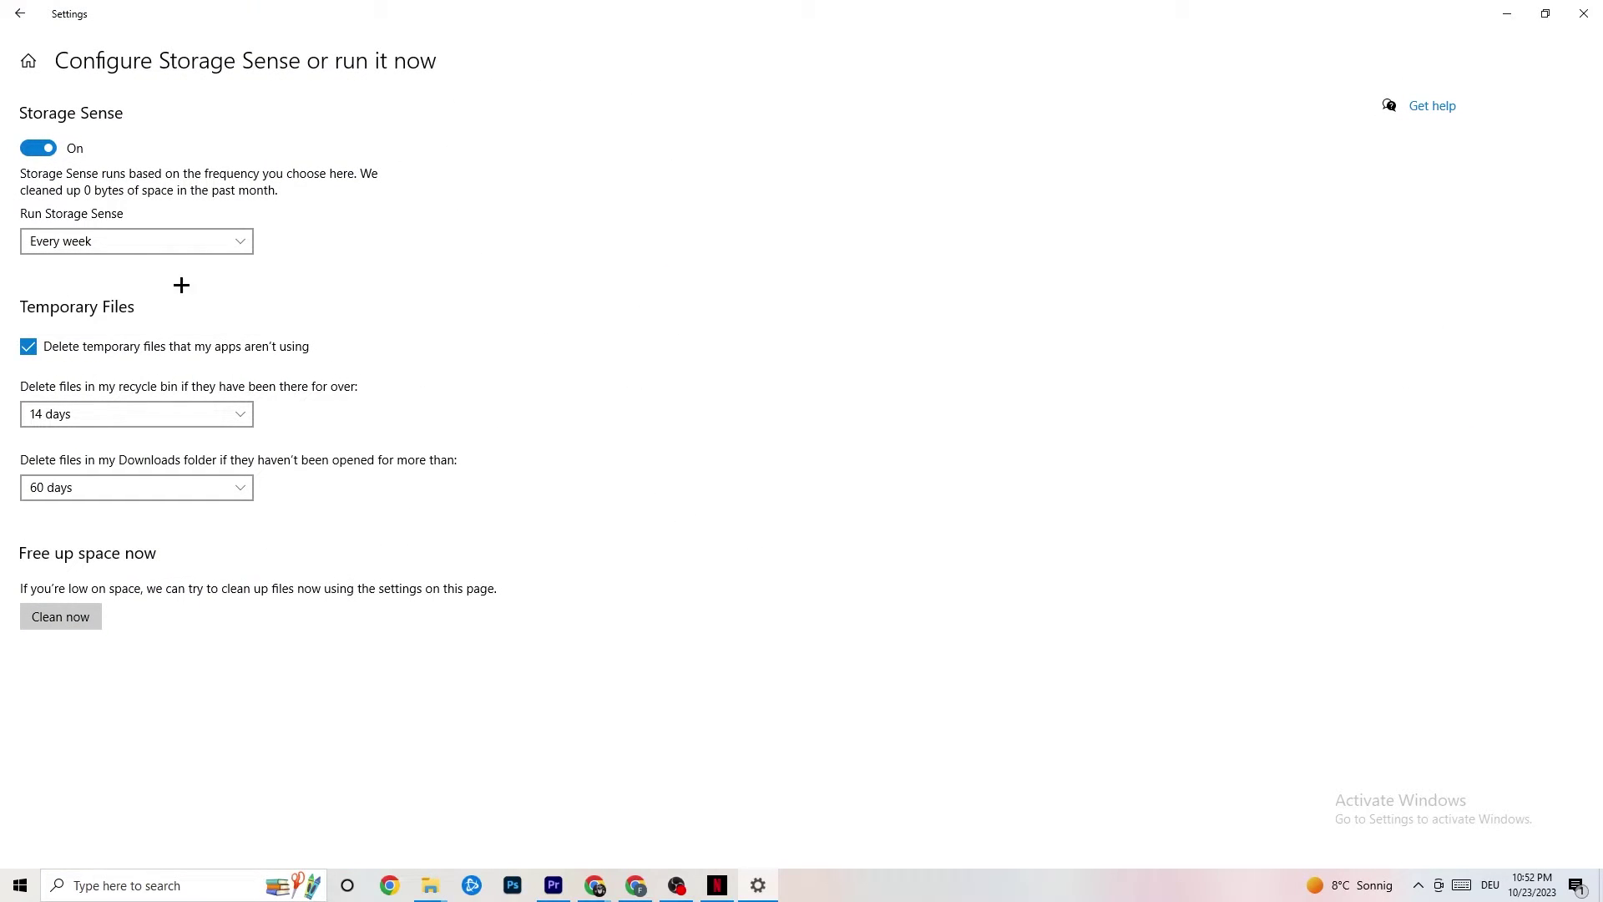
{"action": "left_click", "coordinate": [104, 241]}
{"action": "left_click", "coordinate": [572, 140]}
{"action": "left_click", "coordinate": [20, 14]}
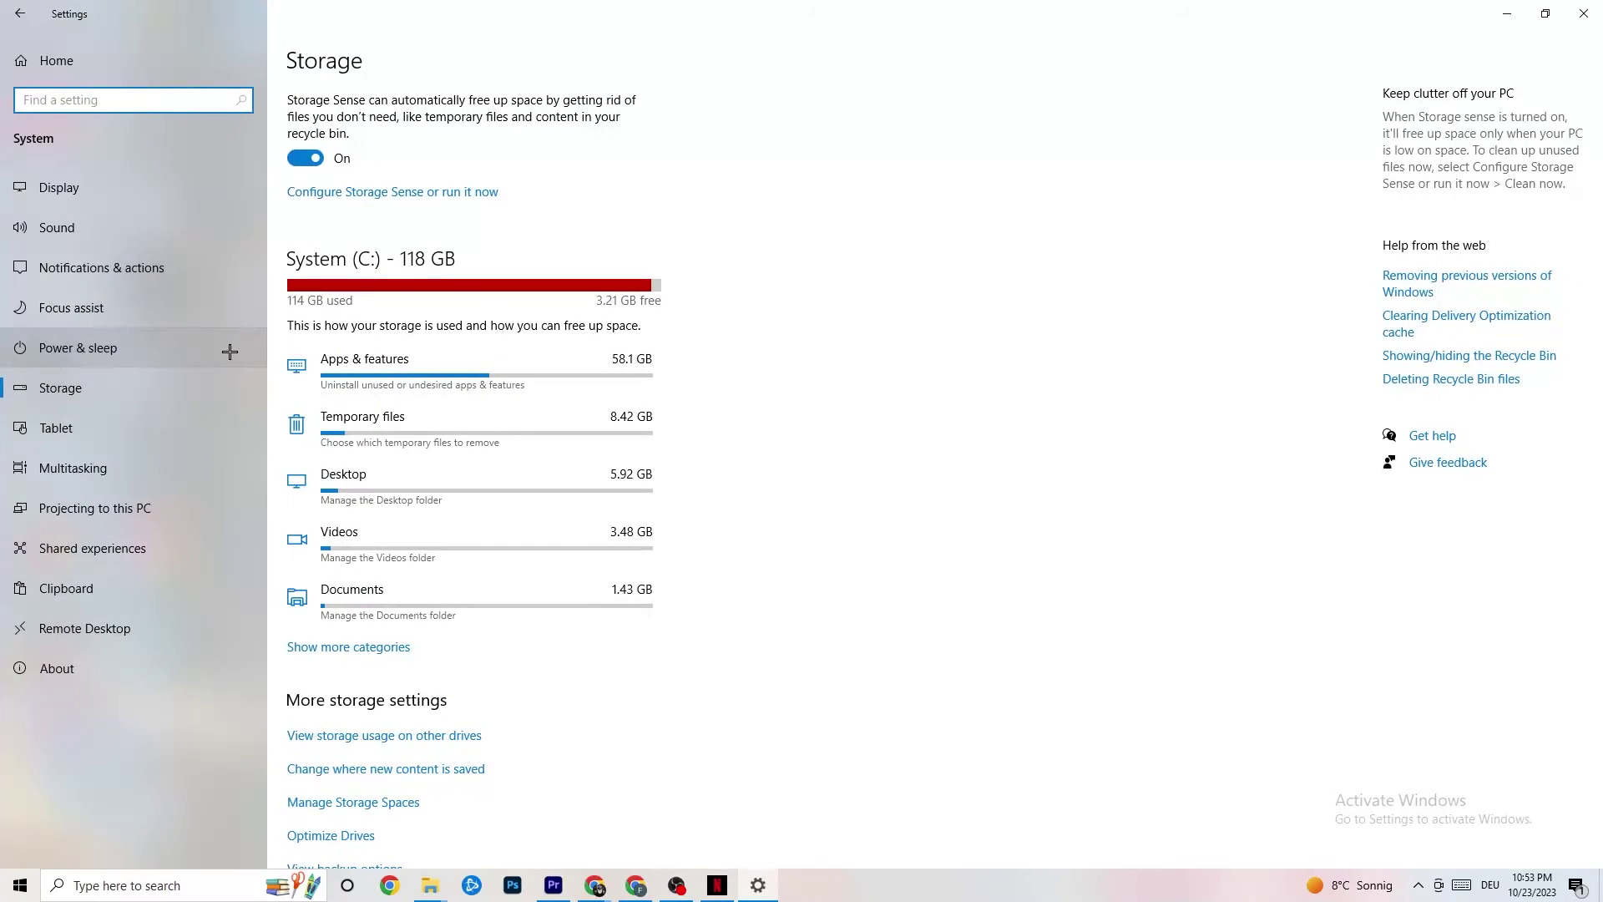
{"action": "left_click", "coordinate": [20, 14]}
- Browse the Gaming Captures settings, verify Game Mode is On, and close Settings
{"action": "left_click", "coordinate": [1033, 383]}
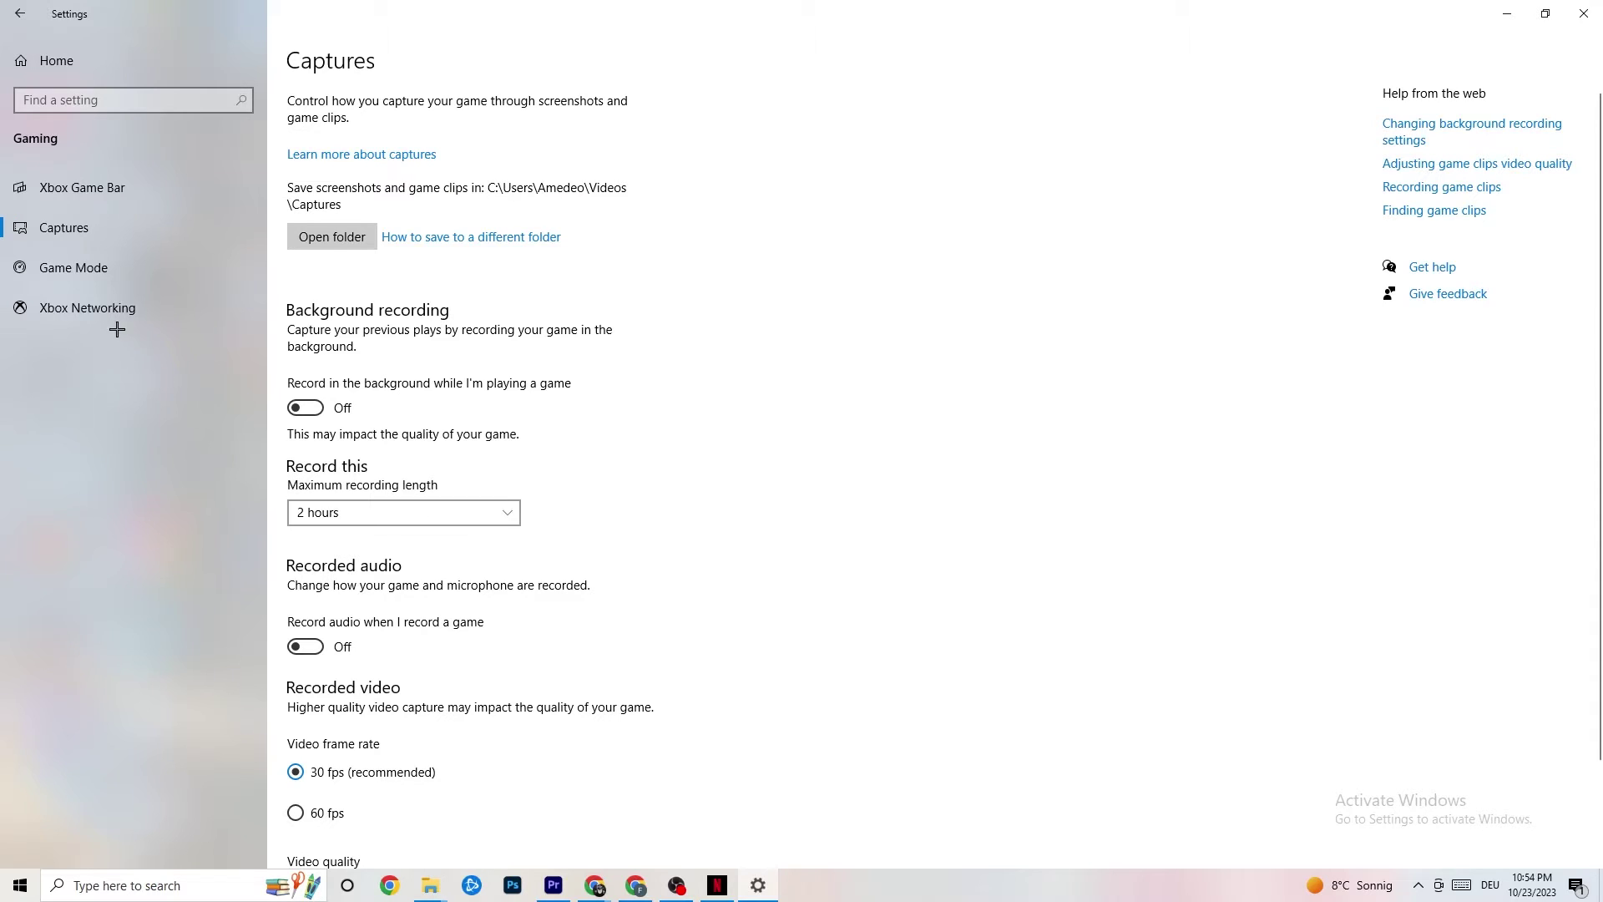
{"action": "left_click", "coordinate": [91, 269]}
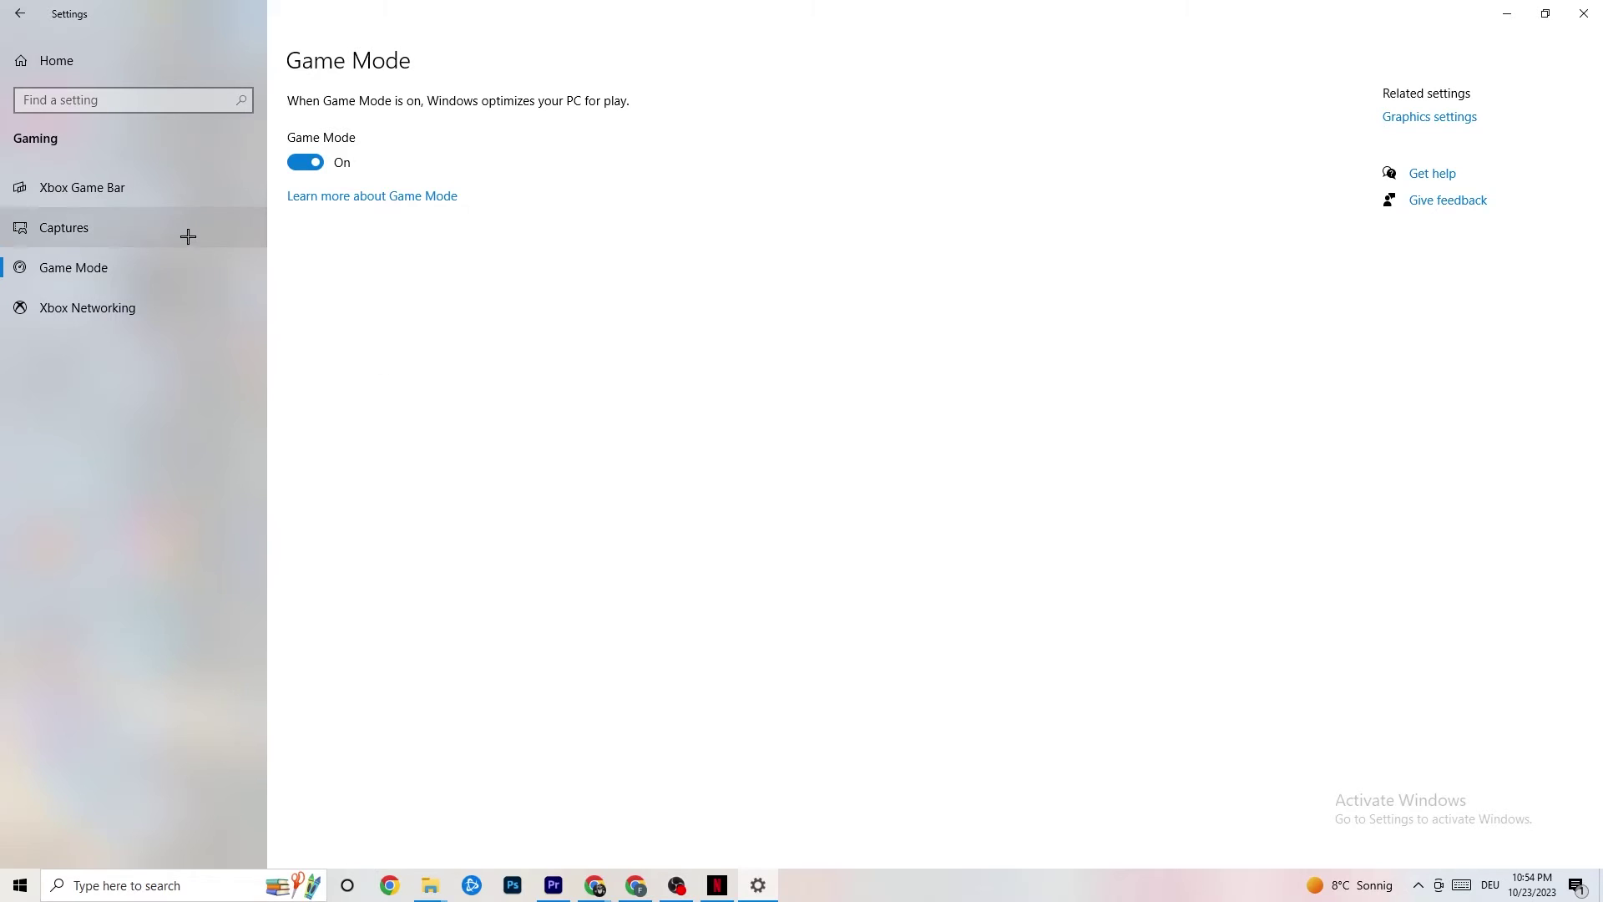
{"action": "left_click", "coordinate": [1577, 14]}
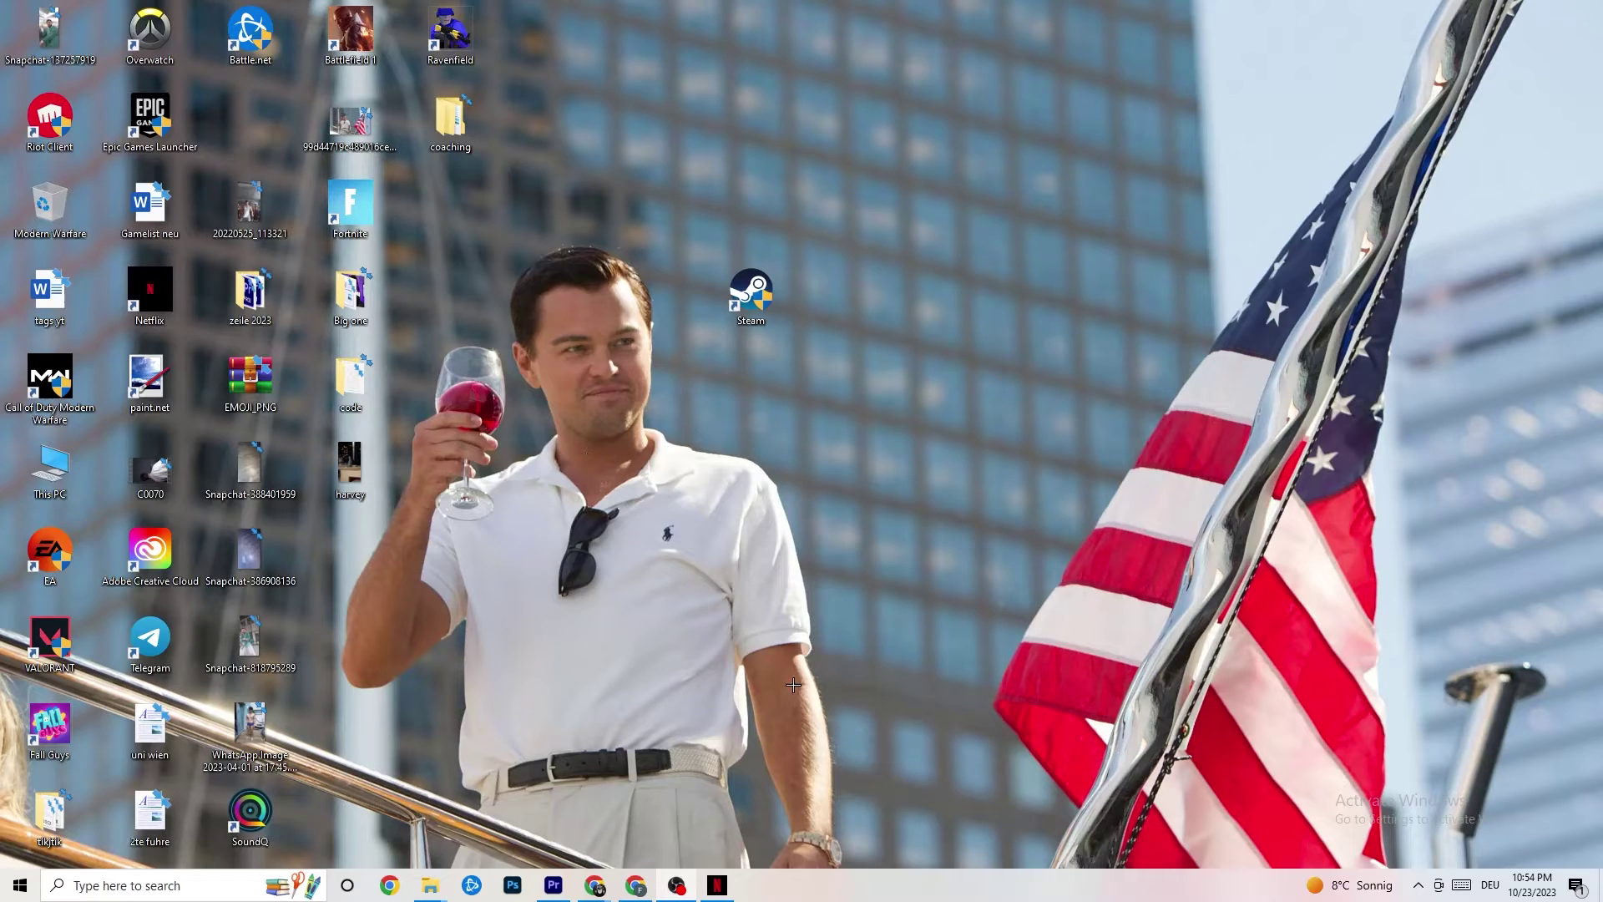
- Launch Task Manager from the taskbar and maximize it to full screen
{"action": "right_click", "coordinate": [819, 896]}
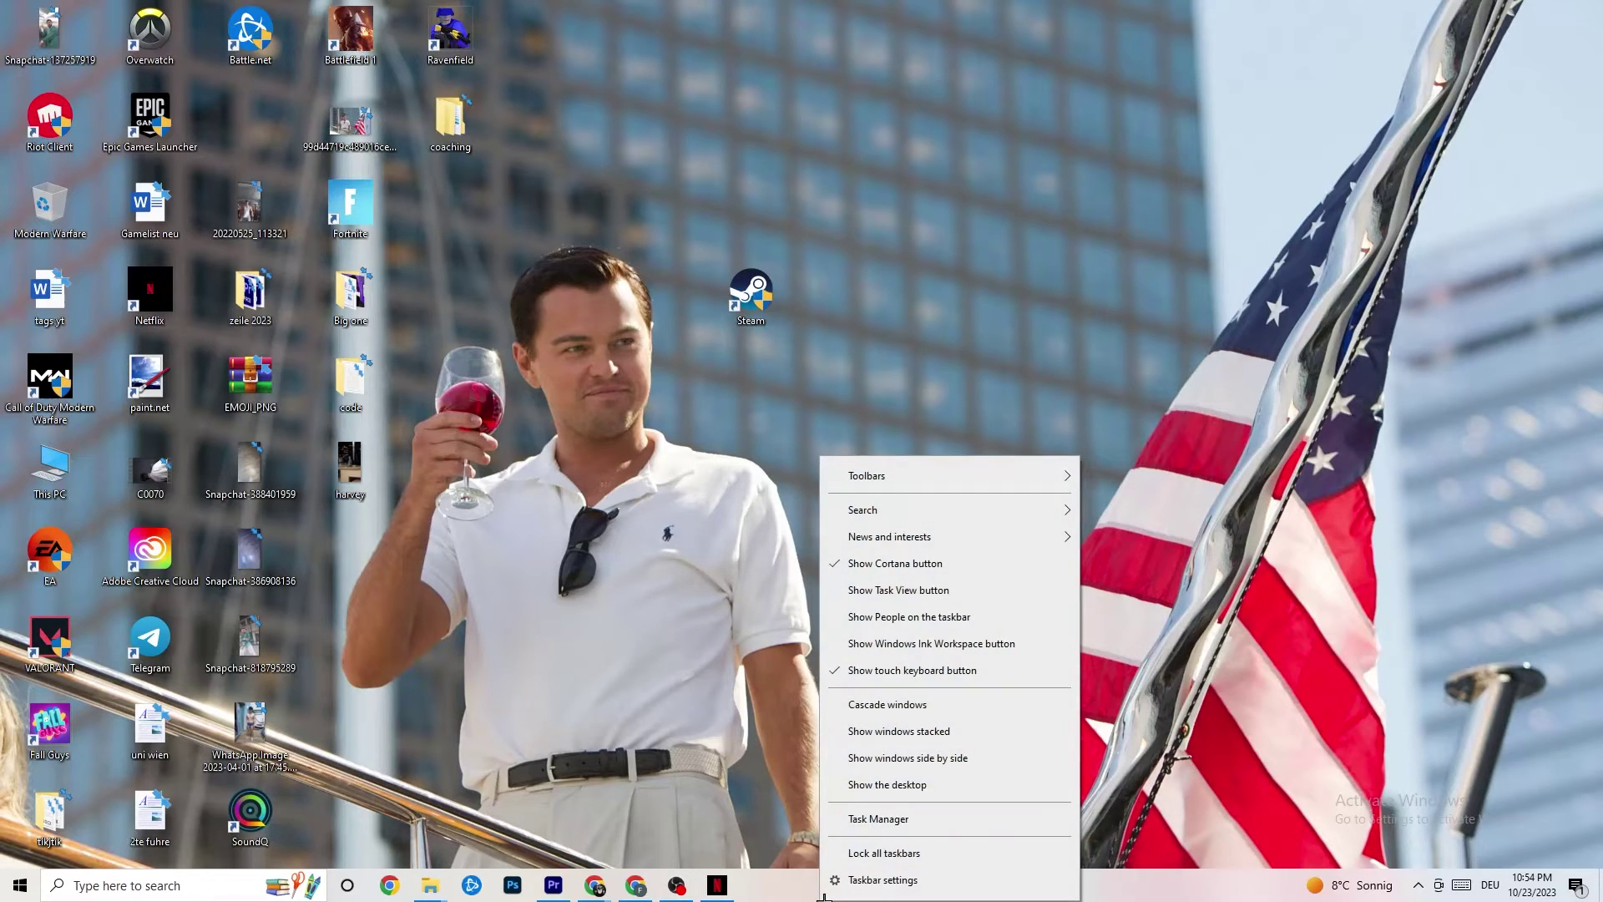
{"action": "left_click", "coordinate": [869, 819]}
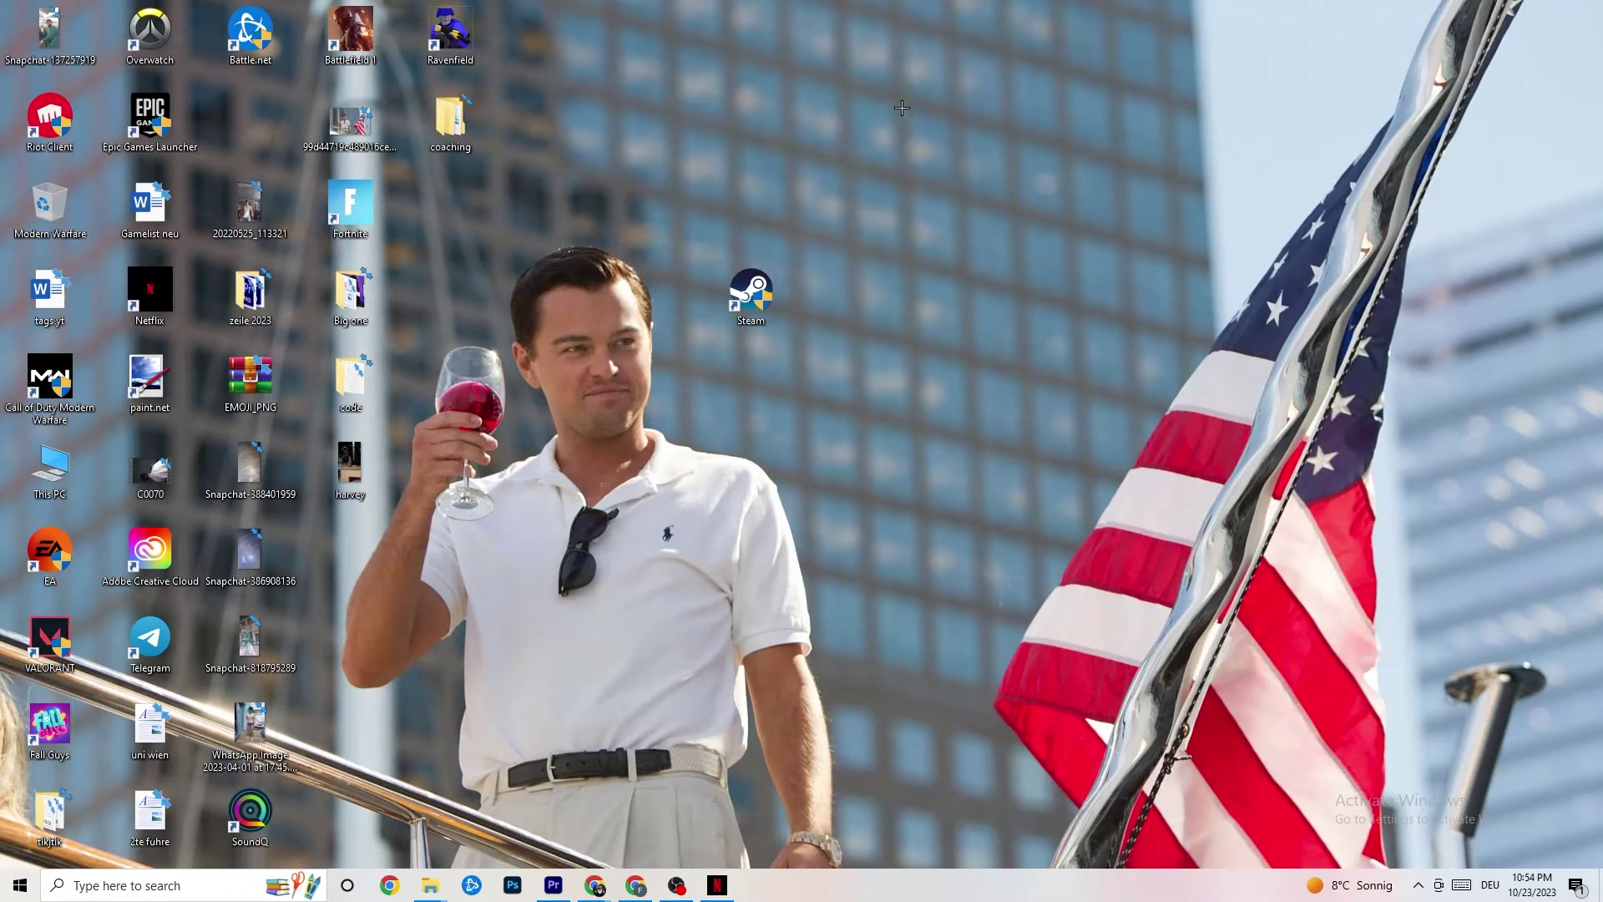
{"action": "left_click", "coordinate": [917, 52]}
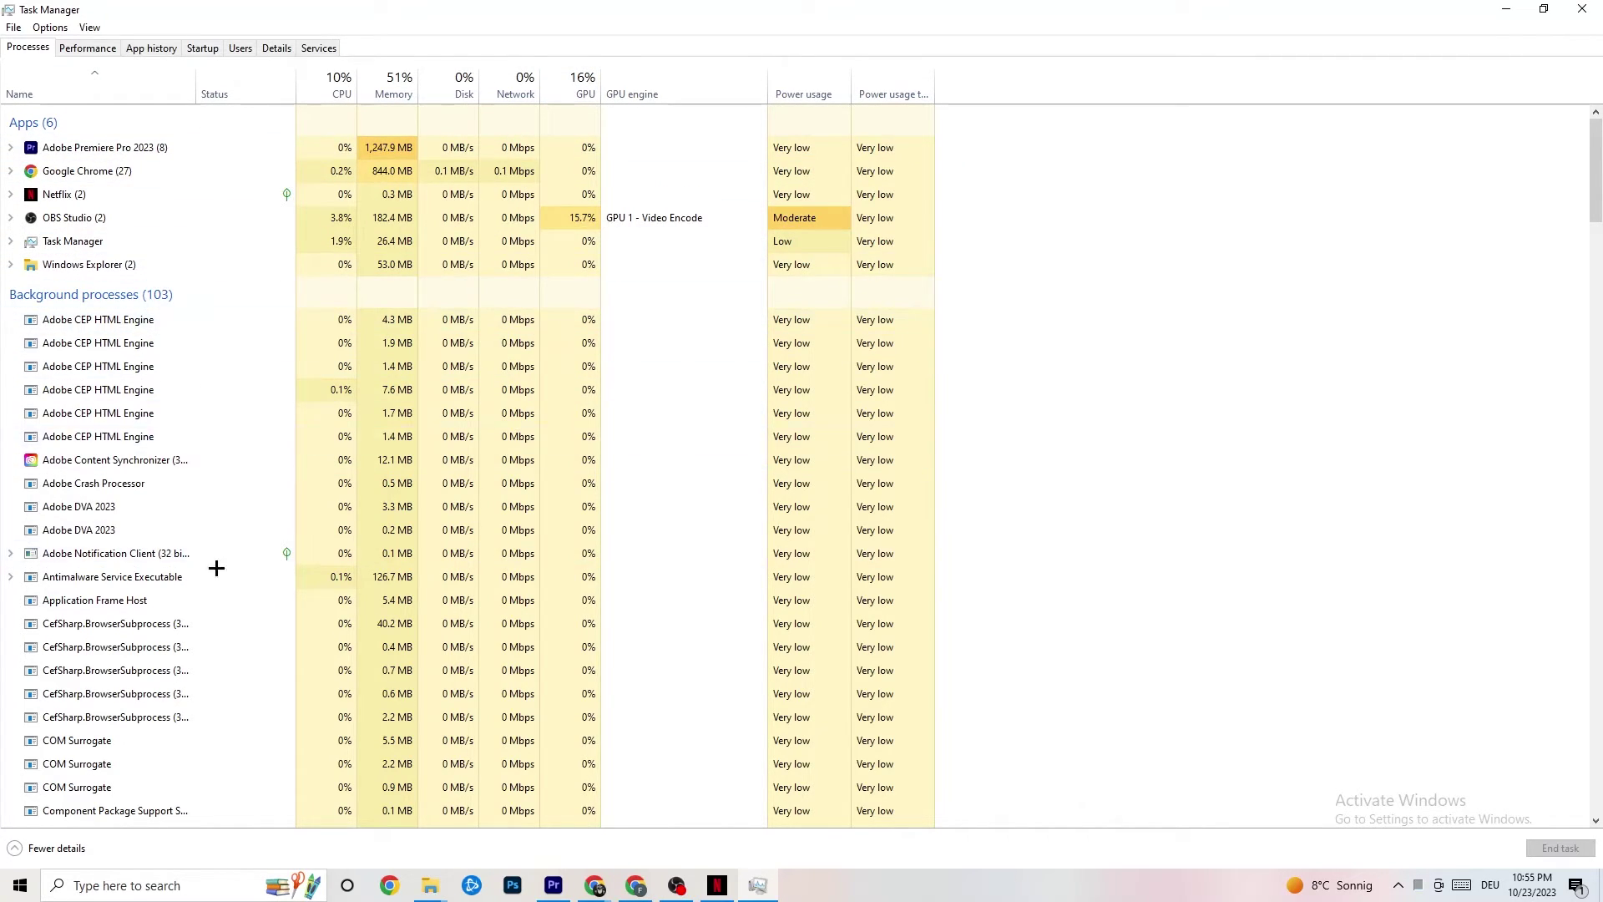
- Look over the running processes, leave Netflix running, and switch to the Details list
{"action": "scroll", "coordinate": [312, 538], "scroll_direction": "down", "scroll_amount": 8}
{"action": "scroll", "coordinate": [311, 538], "scroll_direction": "up", "scroll_amount": 8}
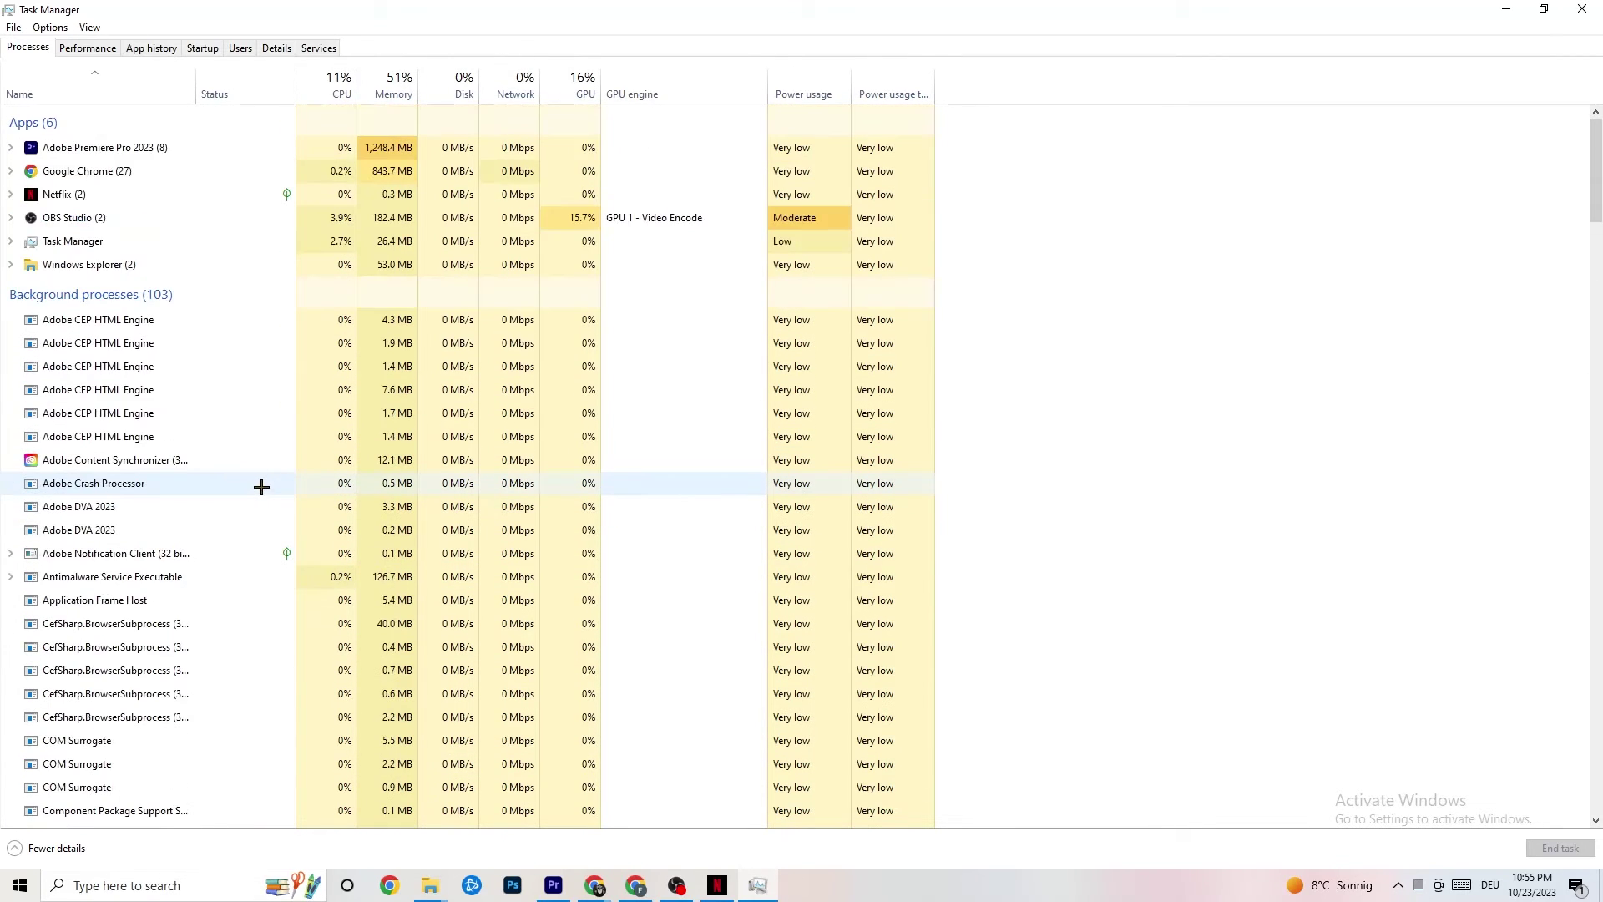
{"action": "right_click", "coordinate": [103, 195]}
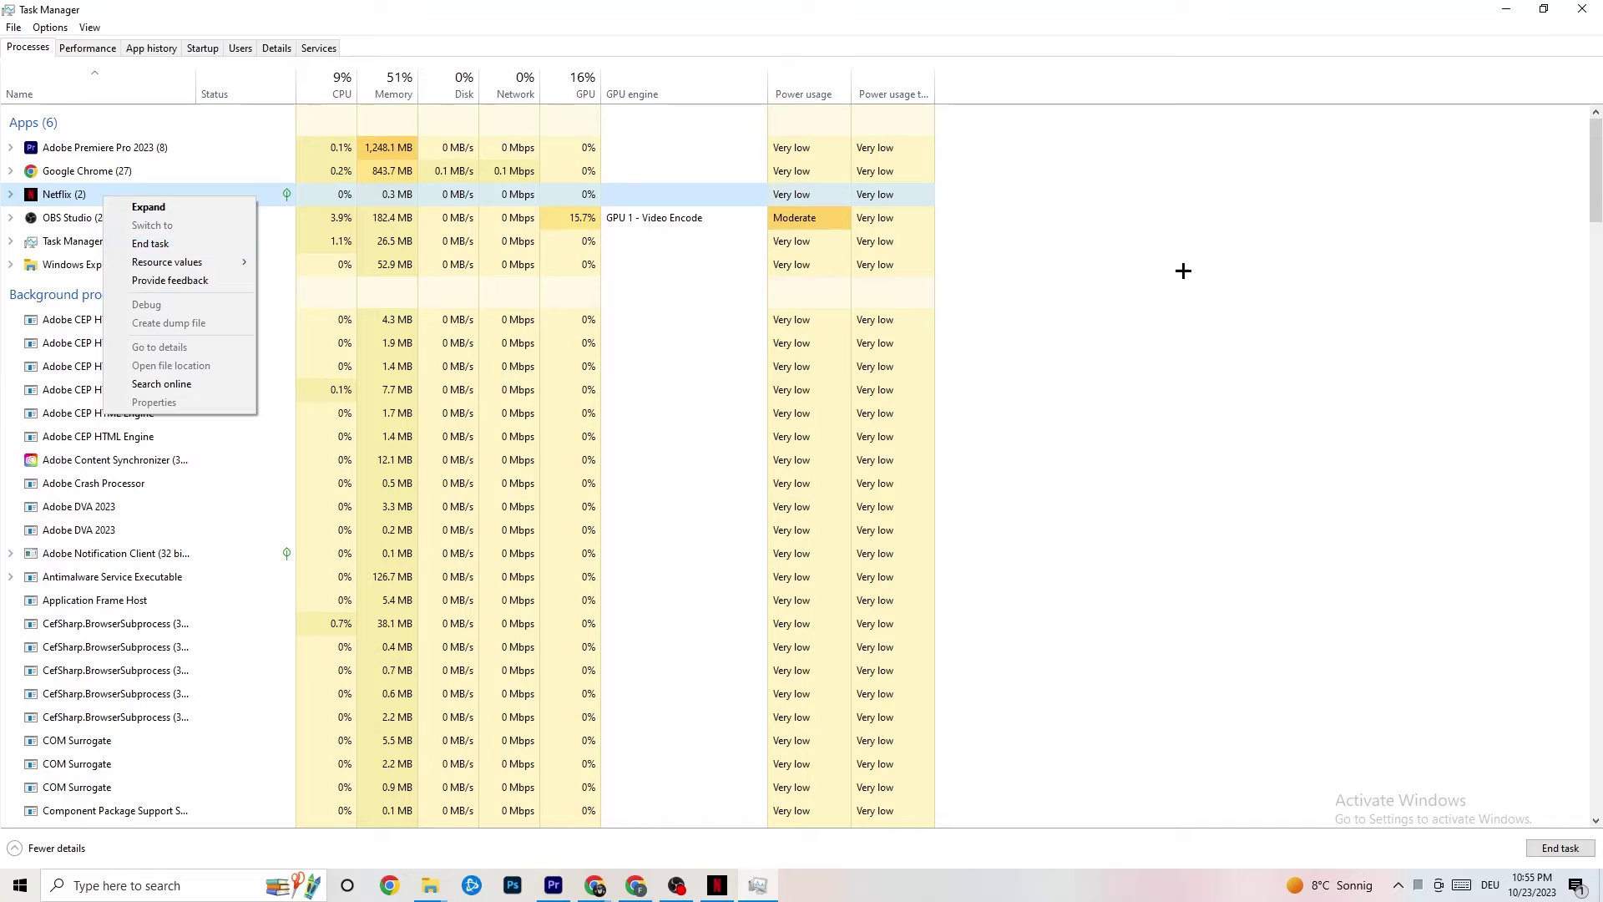
{"action": "left_click", "coordinate": [1166, 272]}
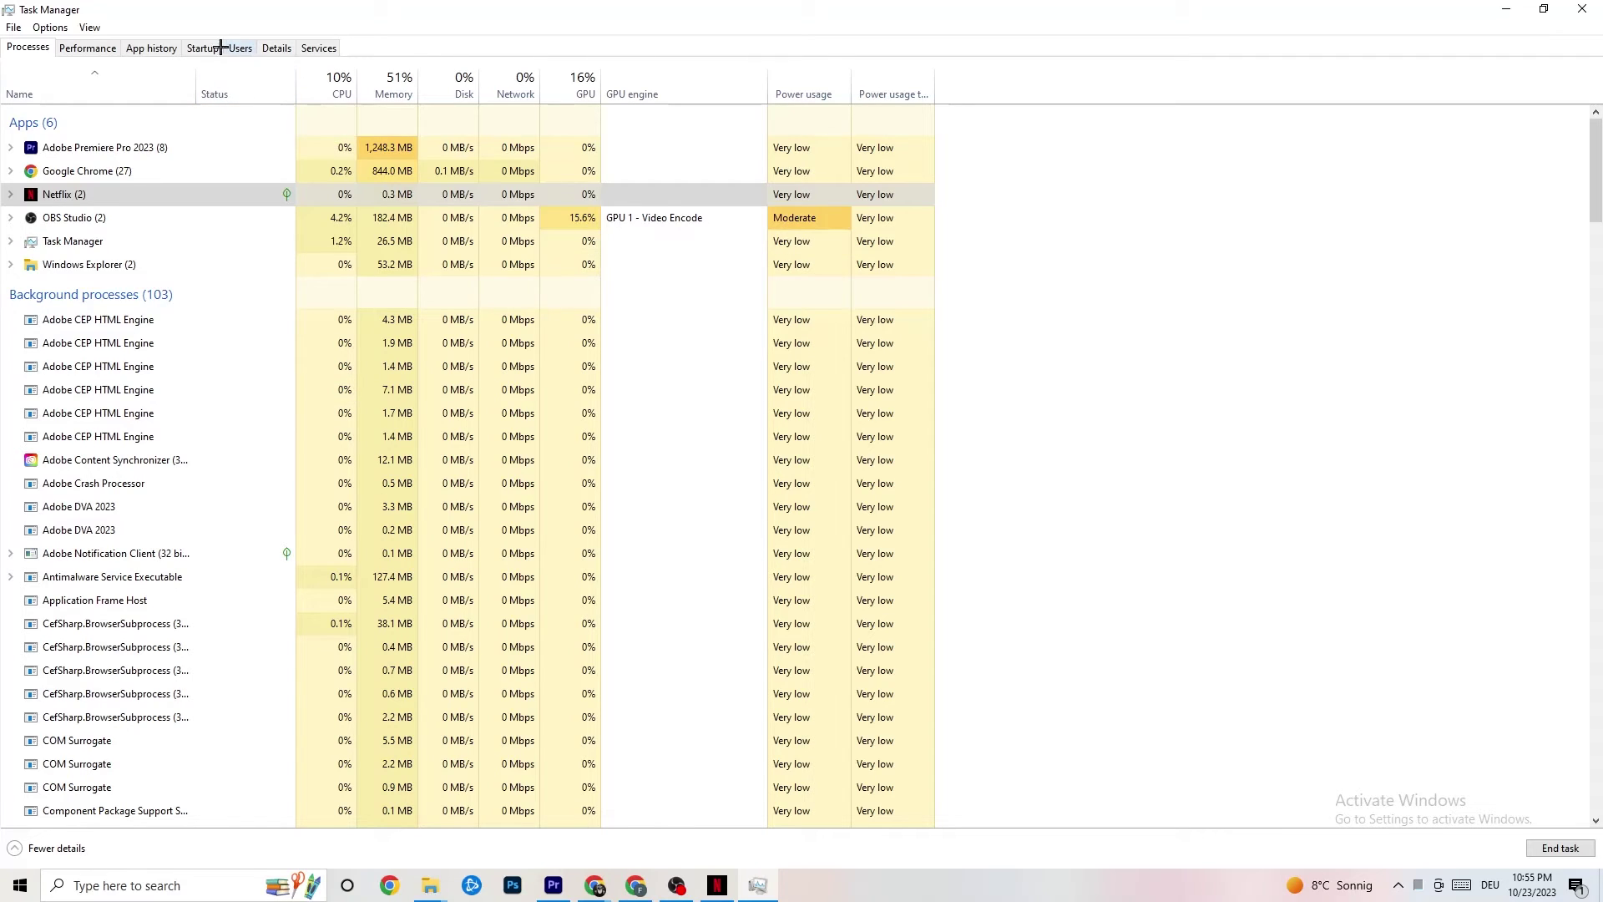
{"action": "left_click", "coordinate": [267, 48]}
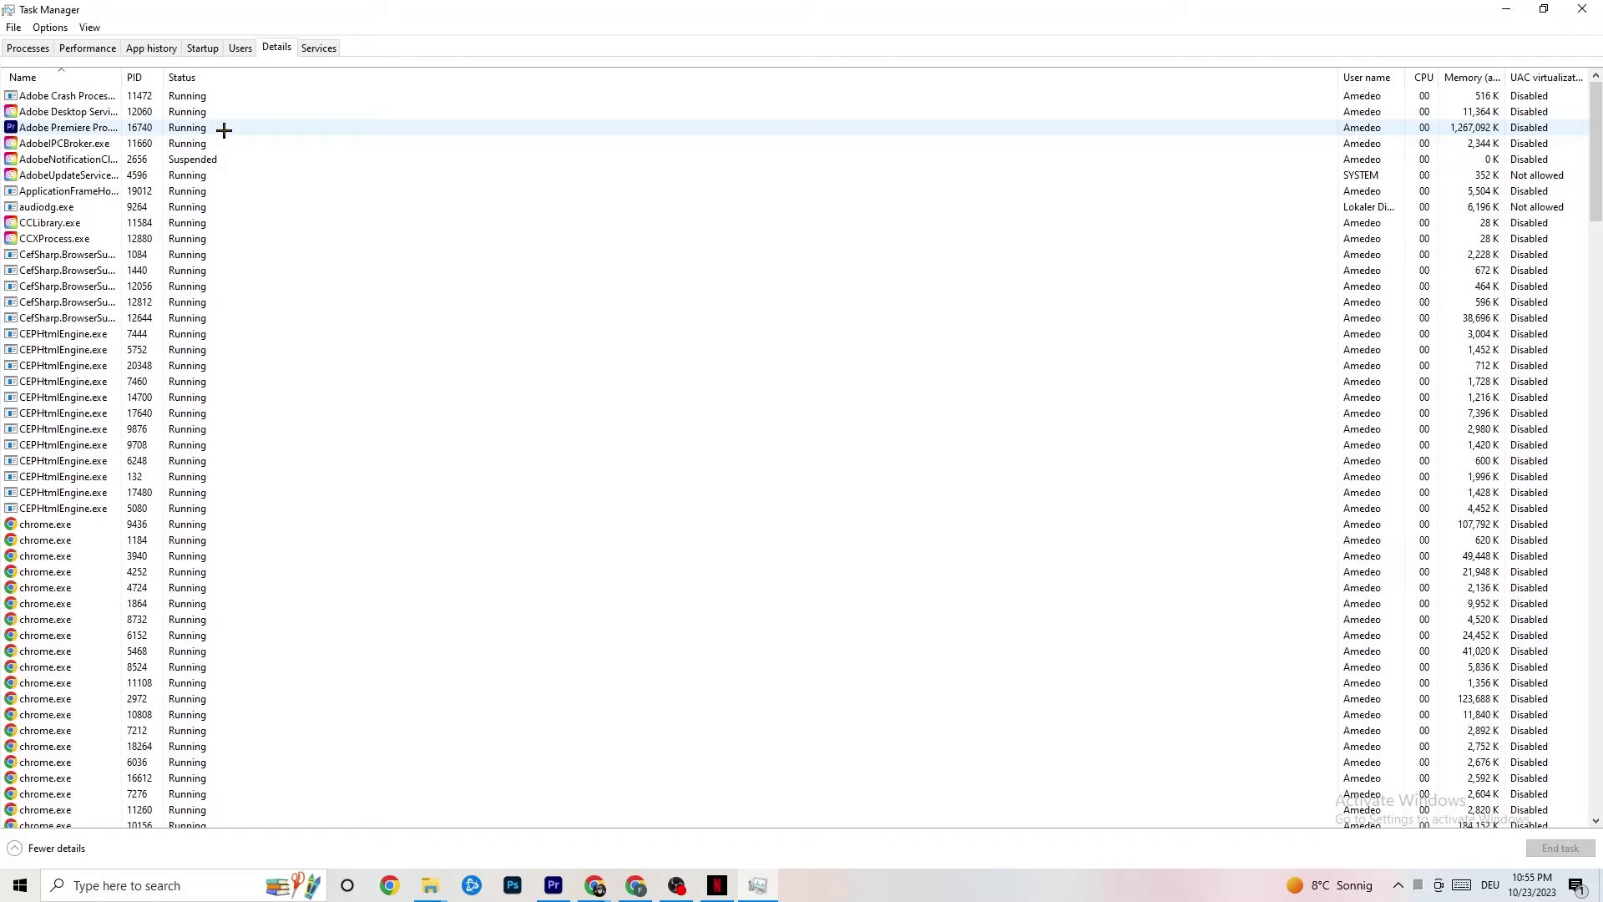
- Inspect Adobe Premiere Pro's Set priority options without changing them, then show the Startup apps
{"action": "right_click", "coordinate": [157, 131]}
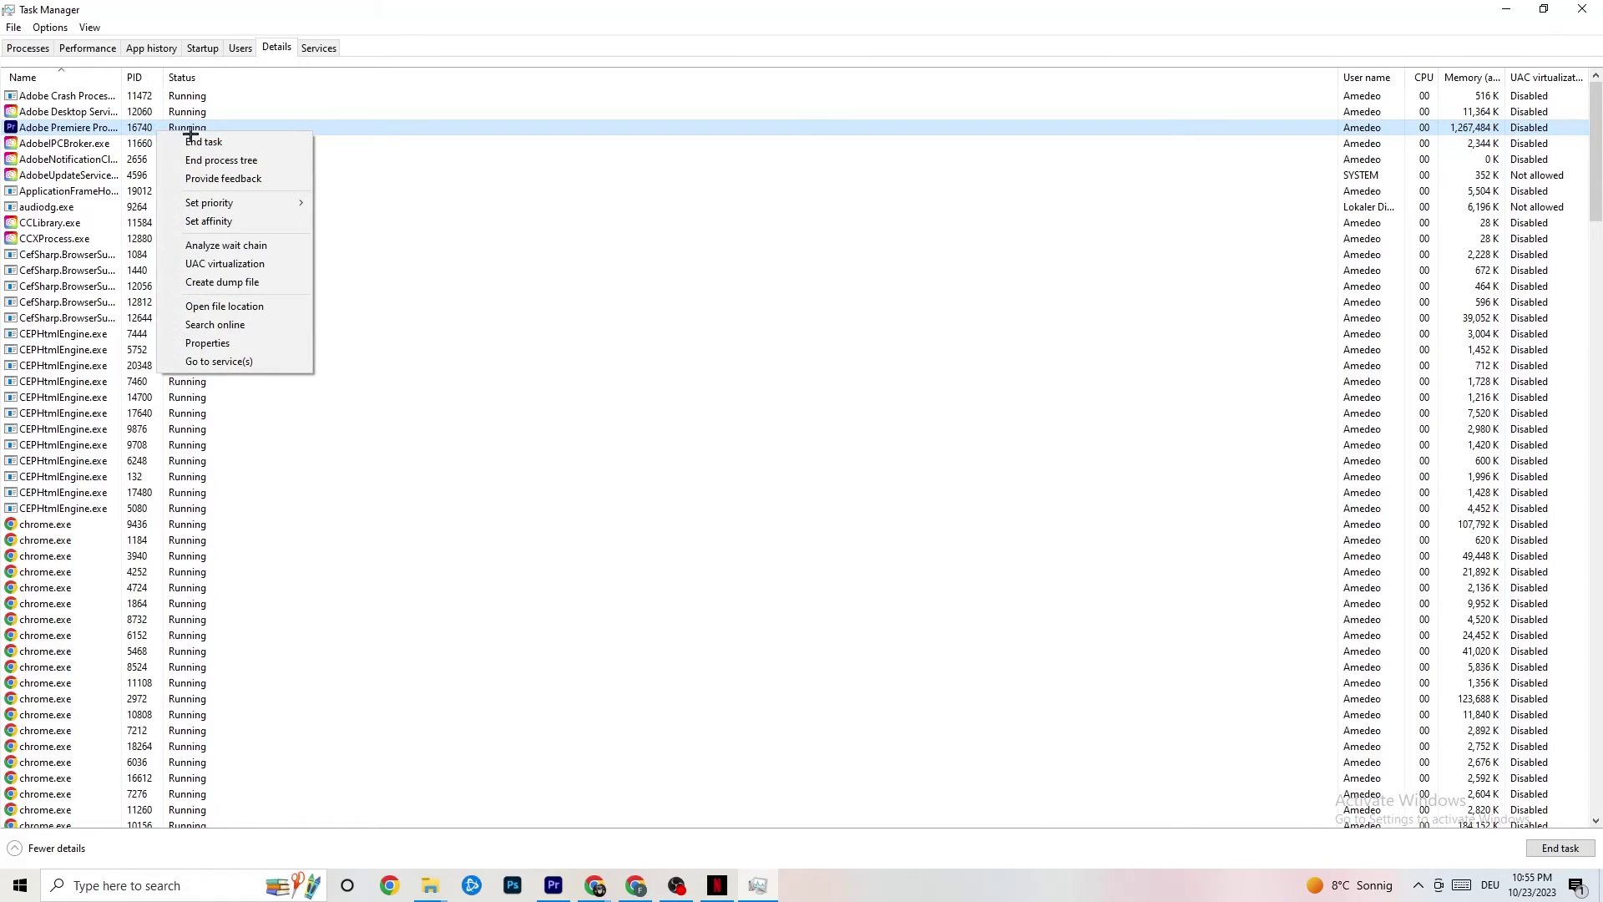
{"action": "mouse_move", "coordinate": [247, 202]}
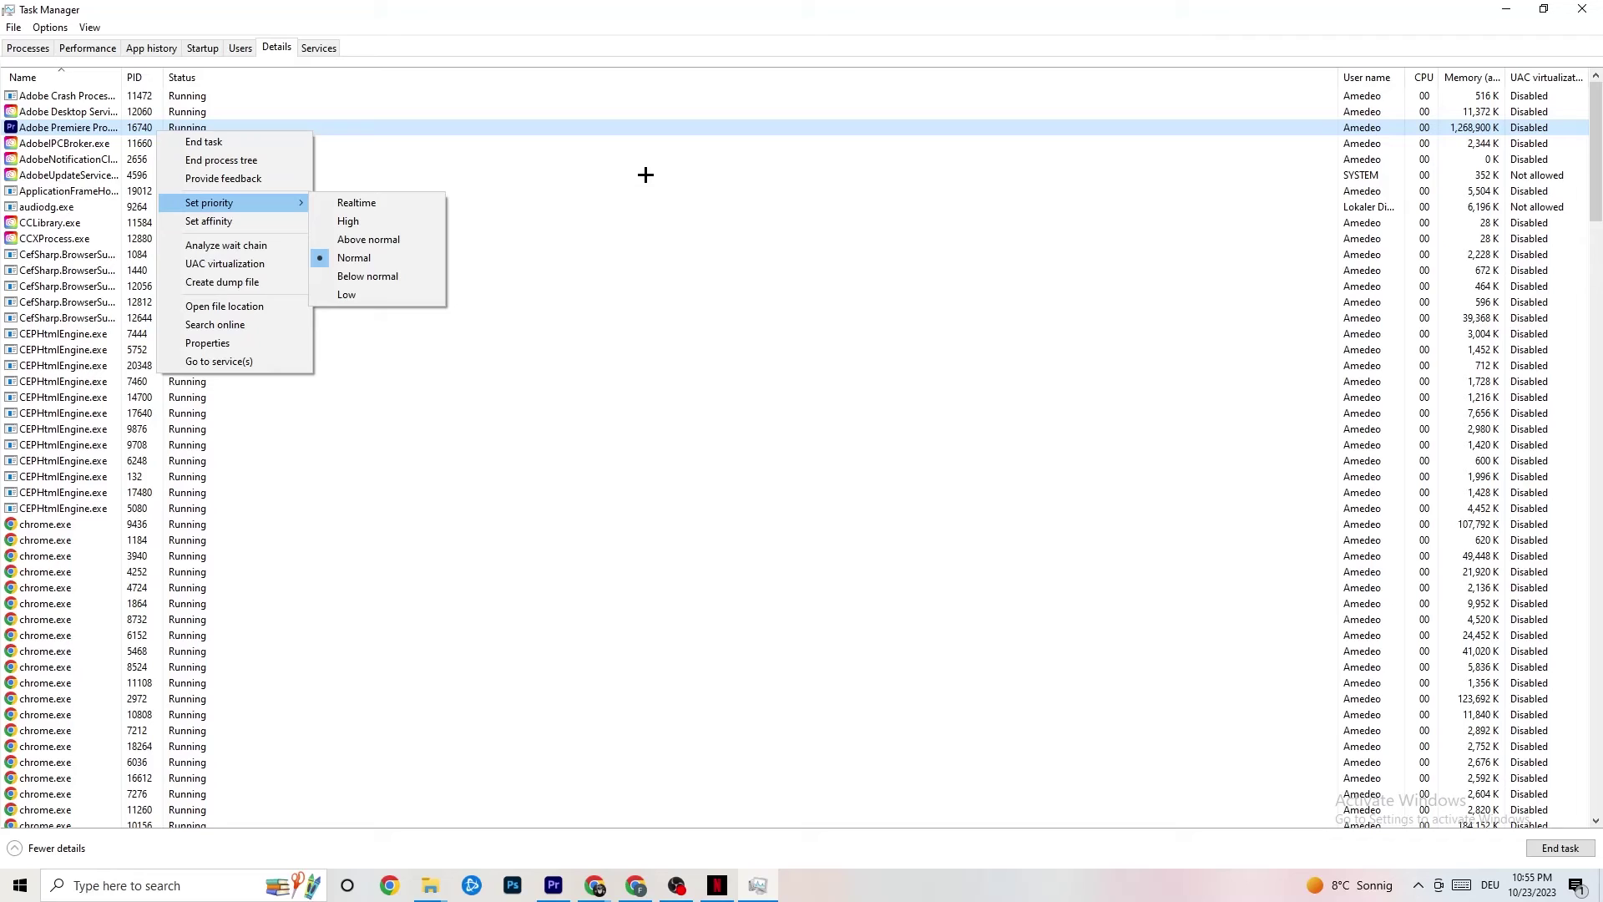
{"action": "left_click", "coordinate": [265, 204]}
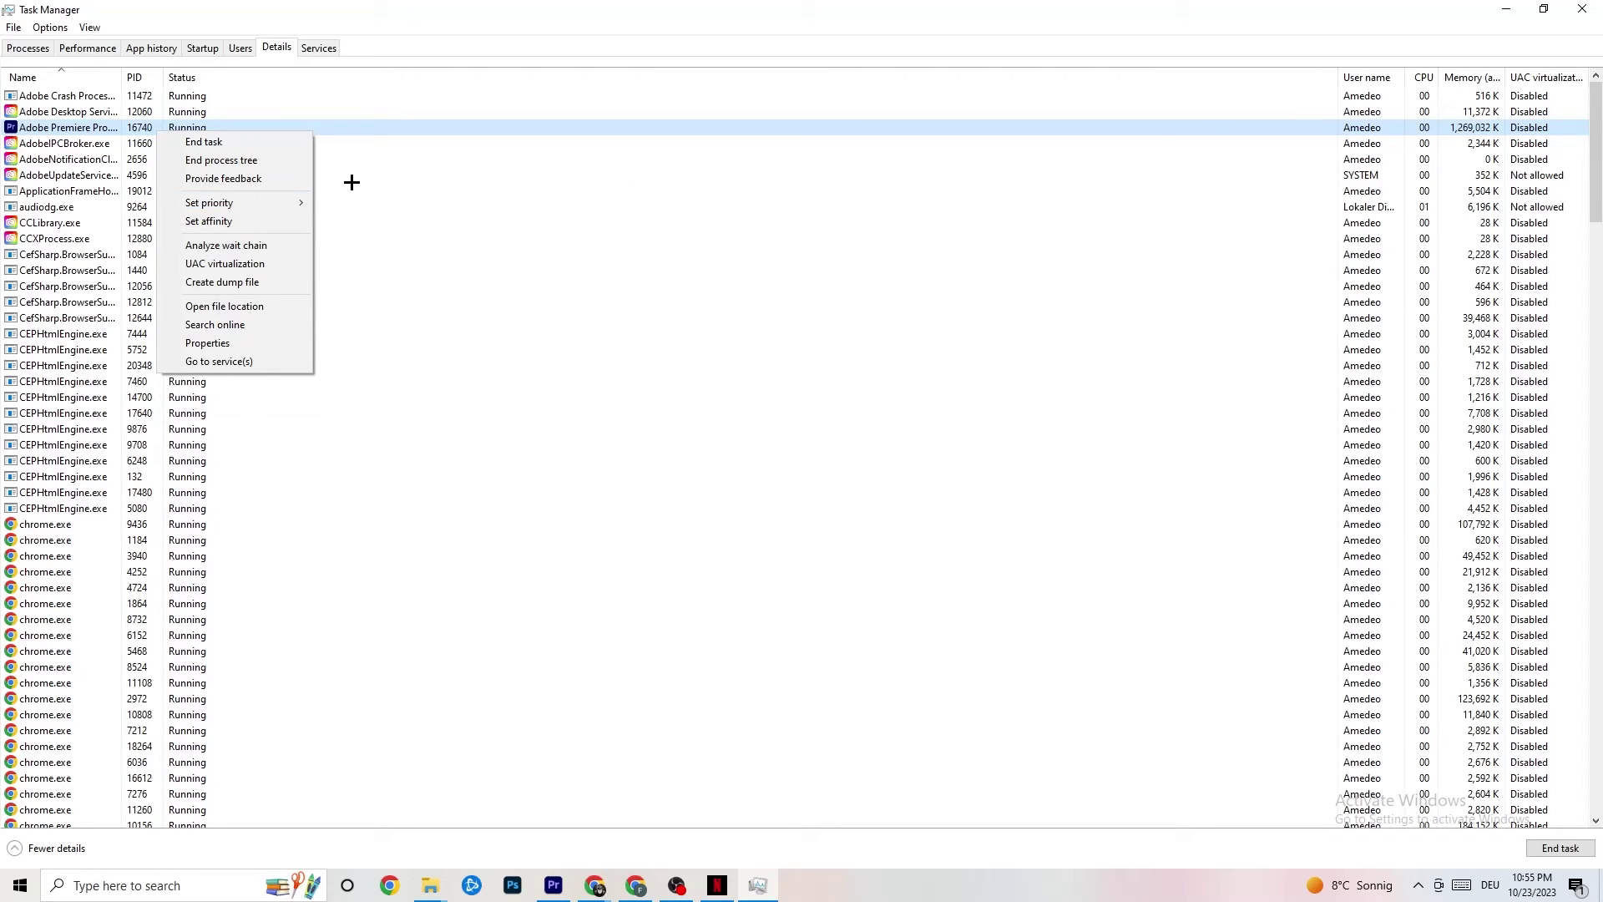
{"action": "left_click", "coordinate": [204, 50]}
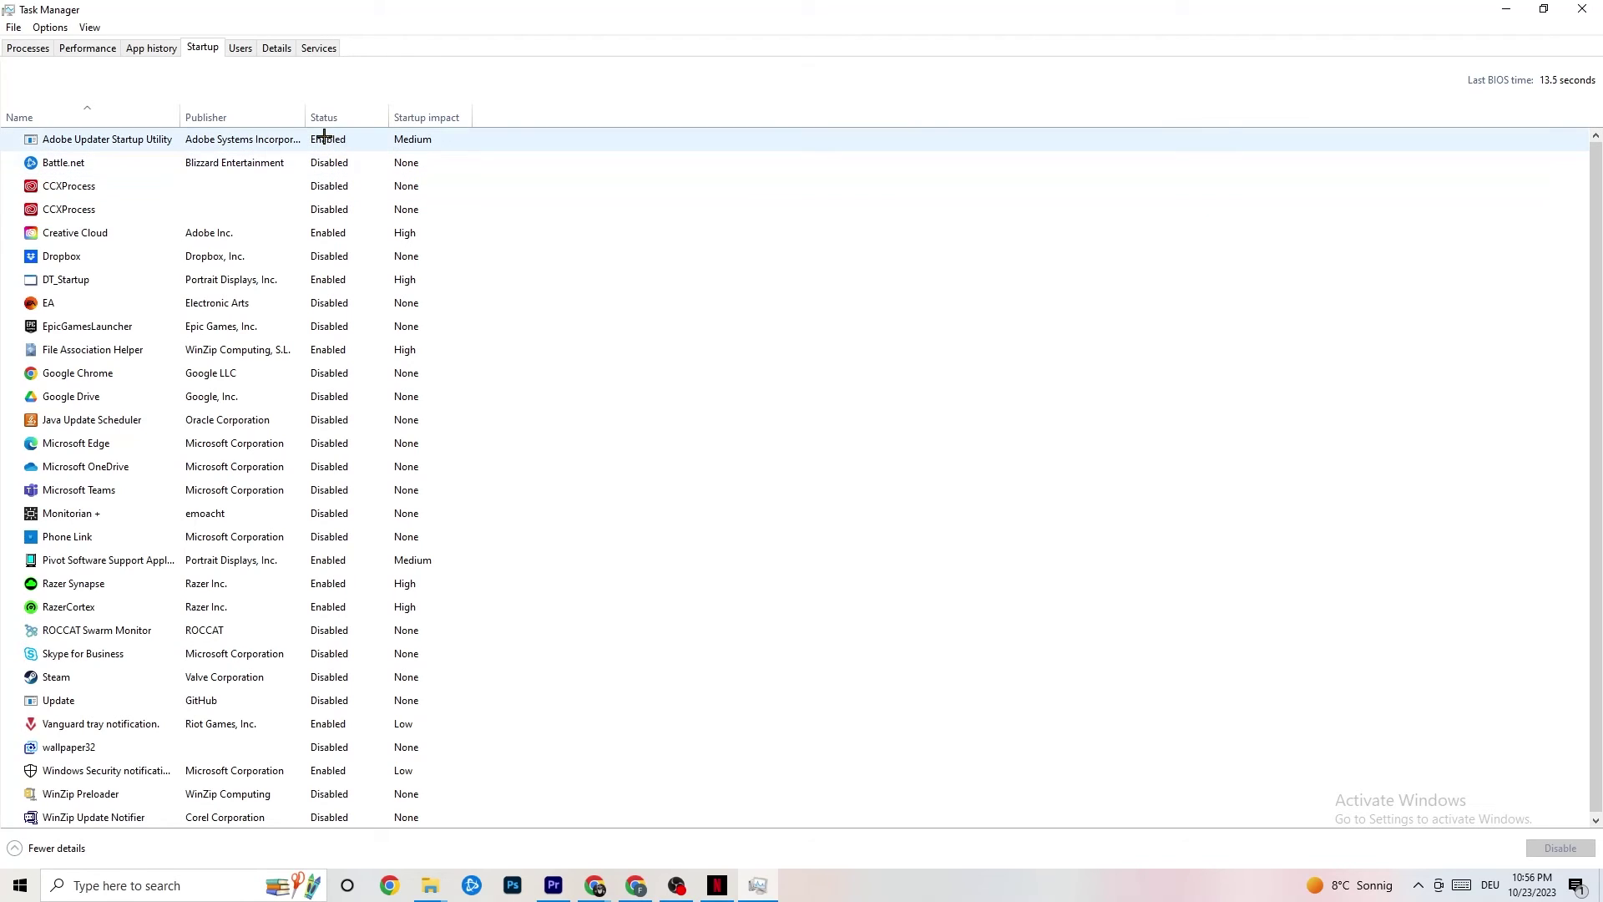
- Check the Google Drive and Pivot Software startup entries unchanged, then restore Task Manager from full screen
{"action": "right_click", "coordinate": [231, 397]}
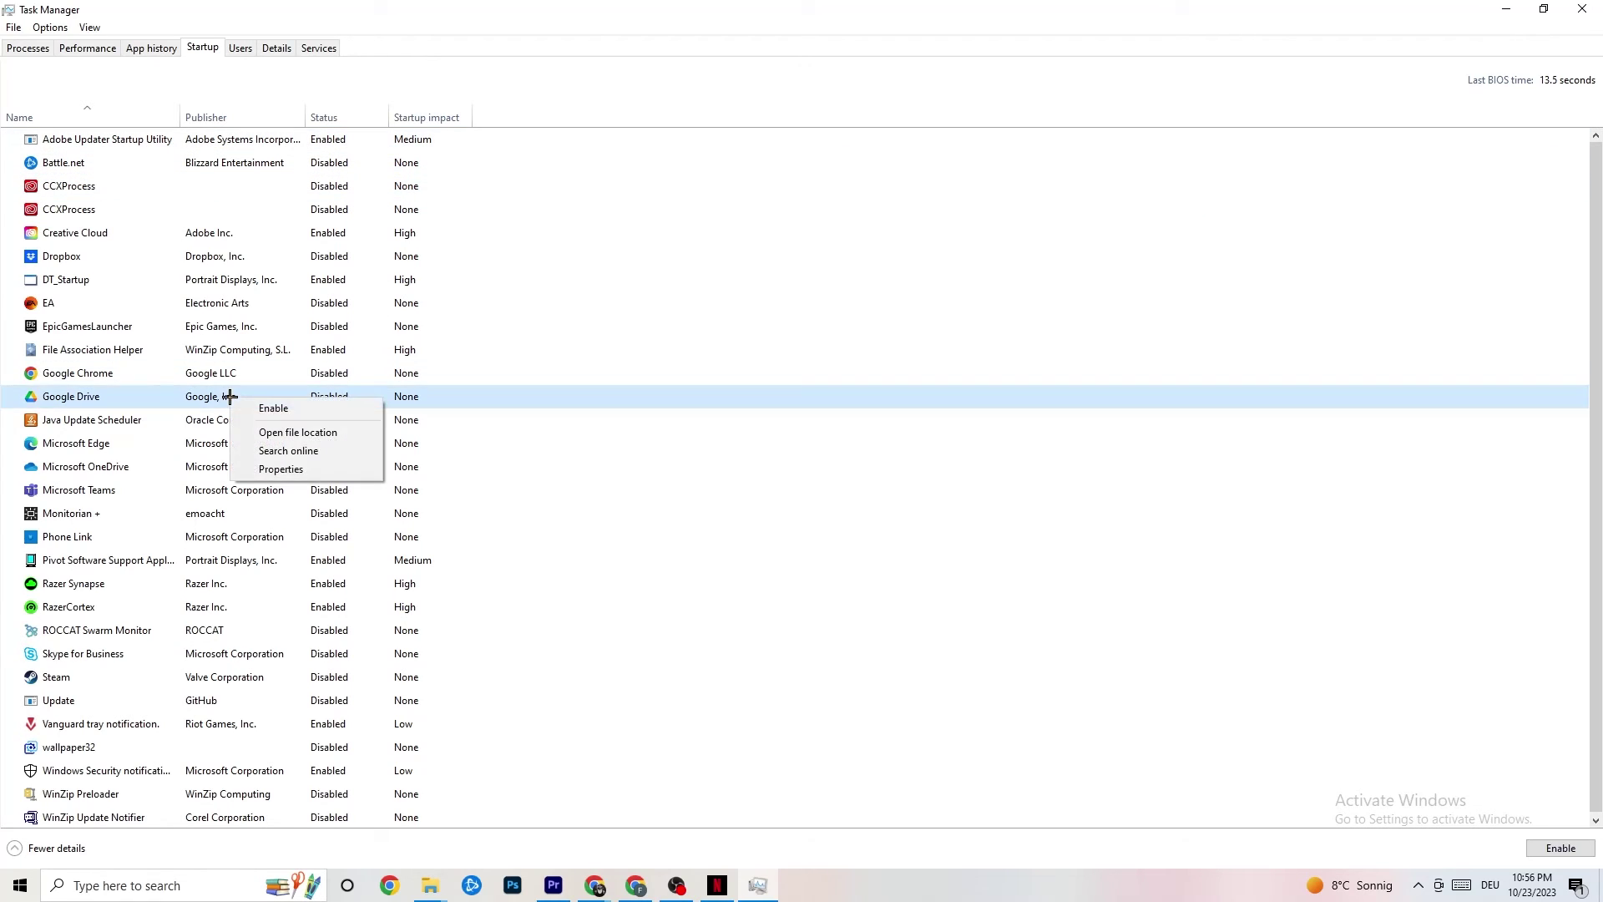
{"action": "right_click", "coordinate": [318, 562]}
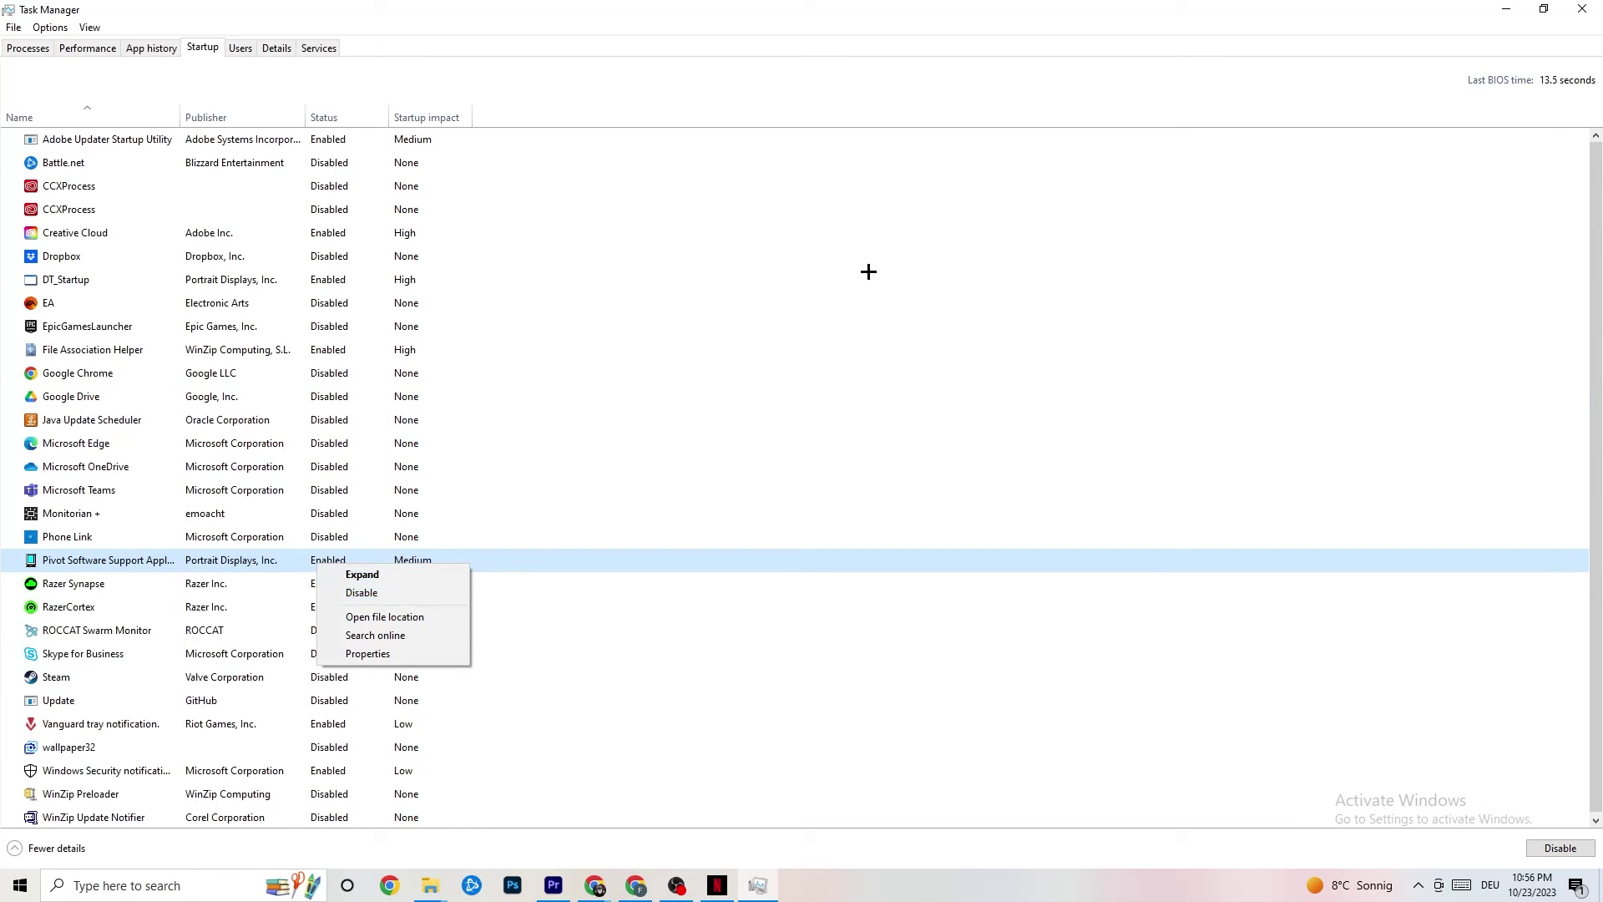
{"action": "left_click", "coordinate": [648, 25]}
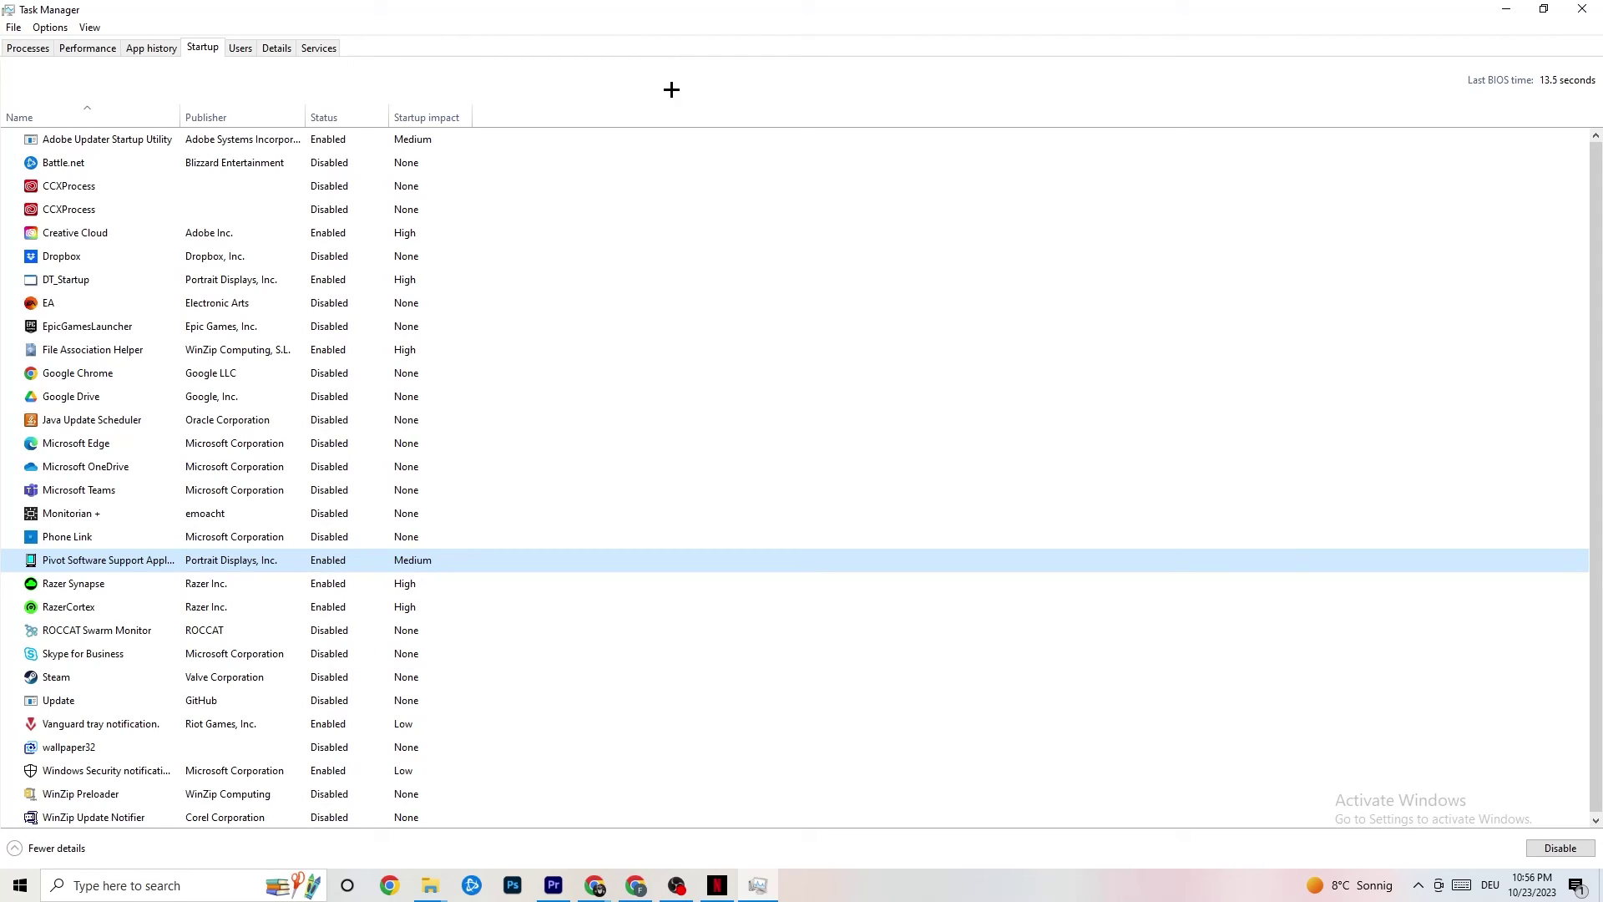
{"action": "left_click", "coordinate": [1543, 11]}
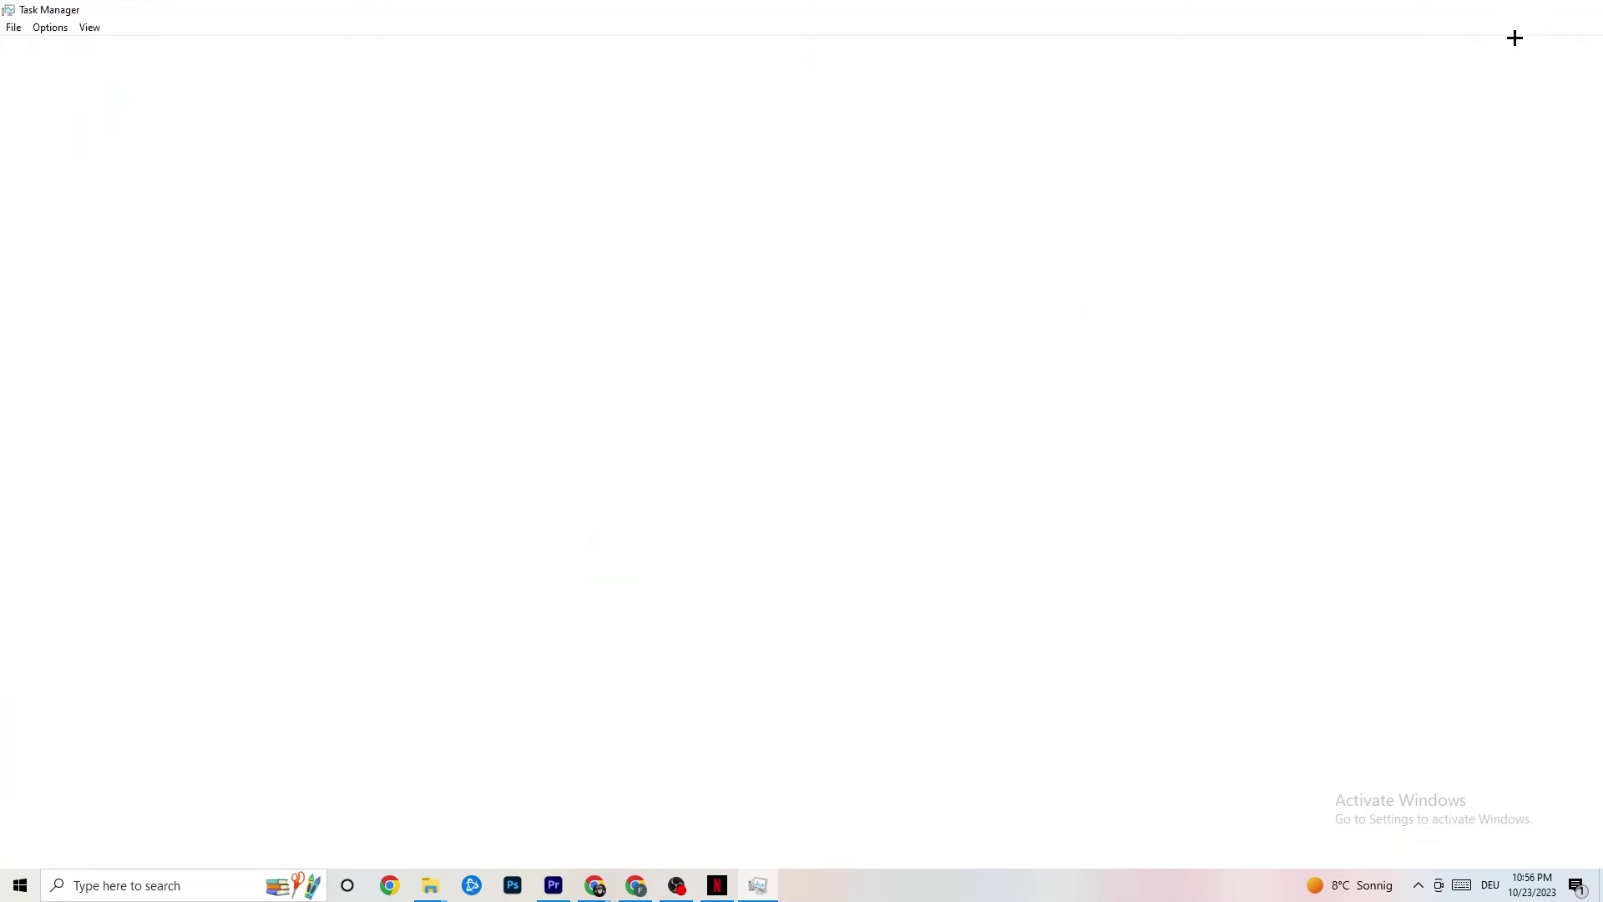